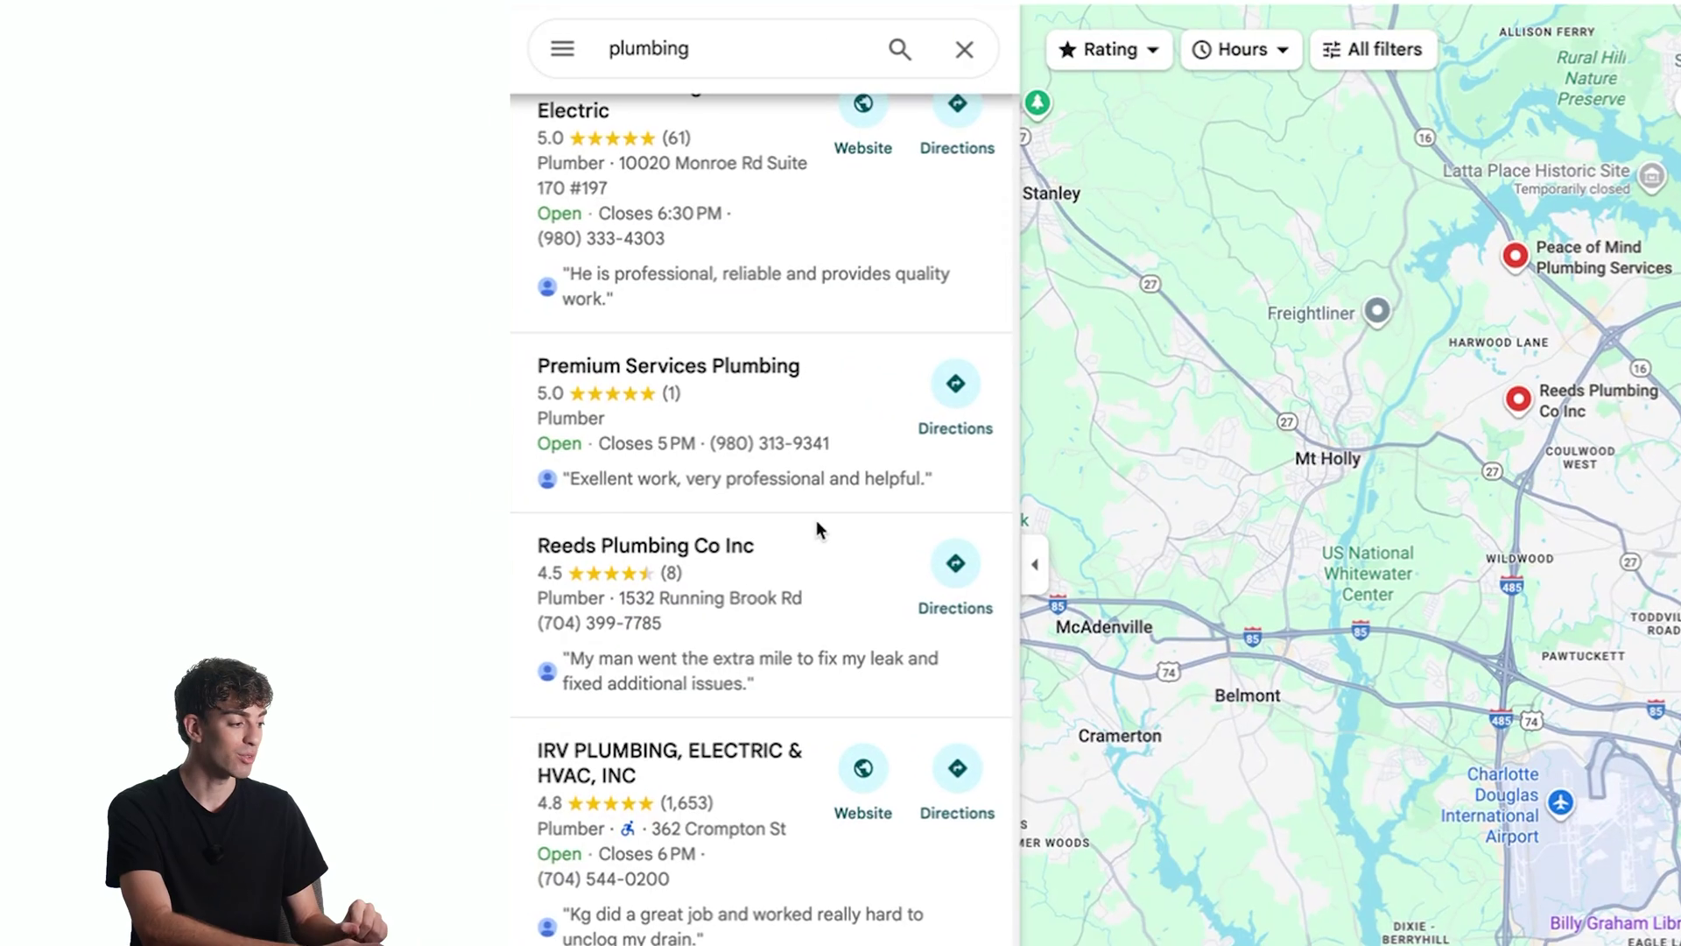
# Scroll the plumbing results and open the Hoffman Hydronics listing's details panel.
pyautogui.scroll(10, 816, 522)
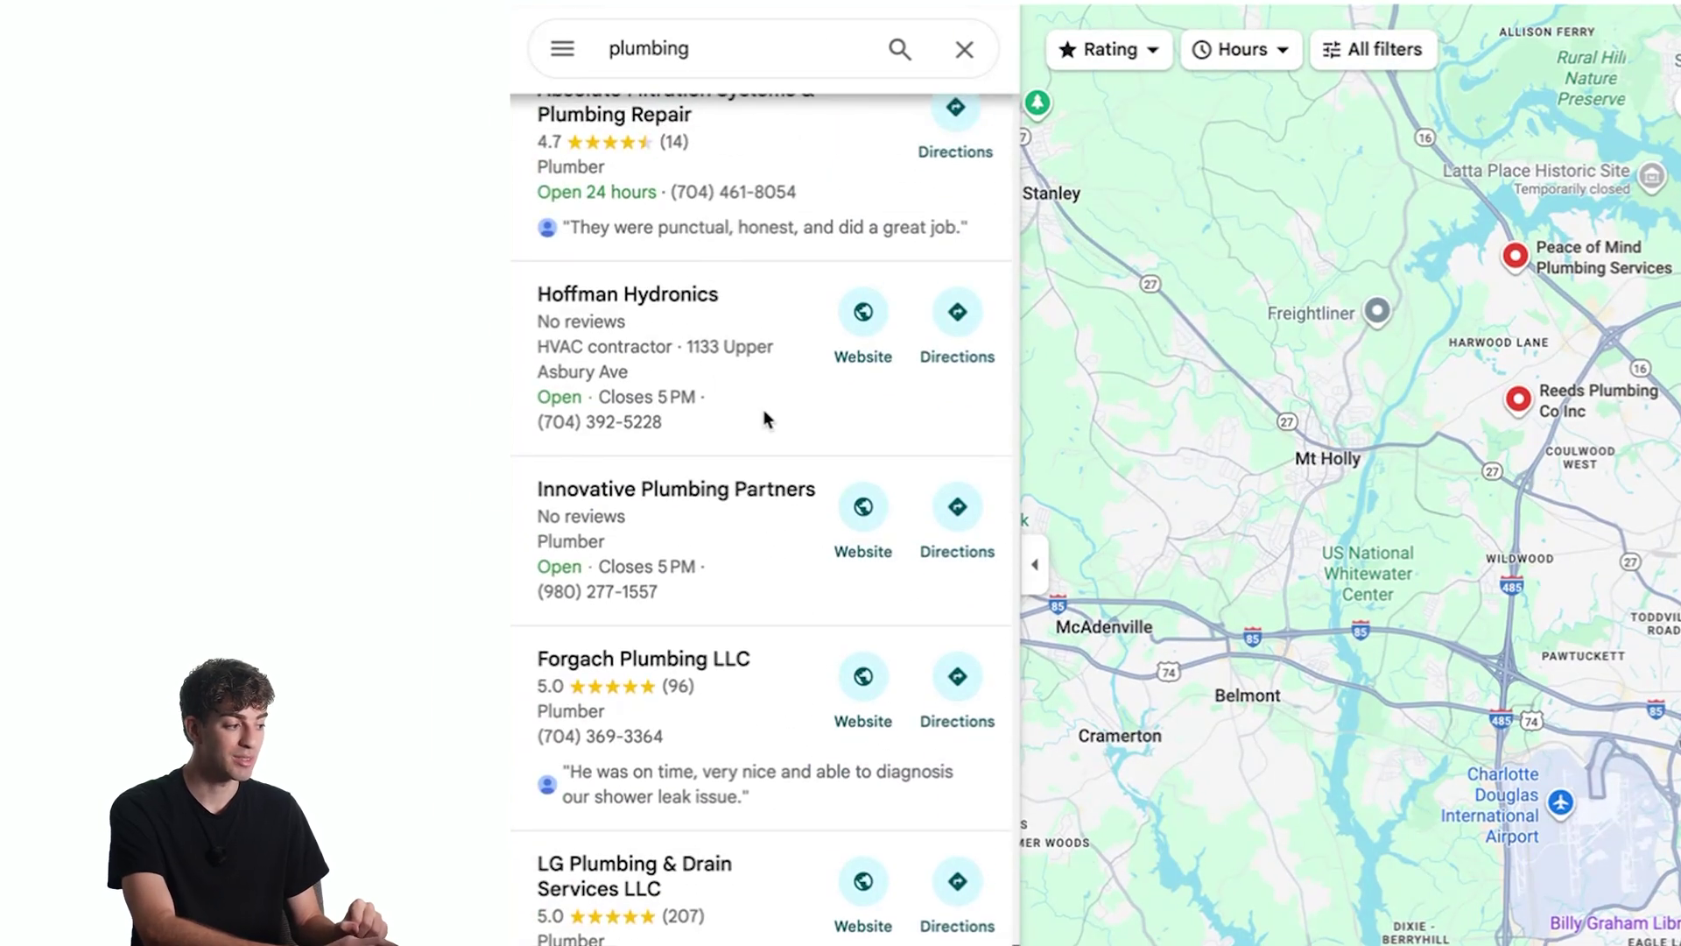
pyautogui.click(766, 419)
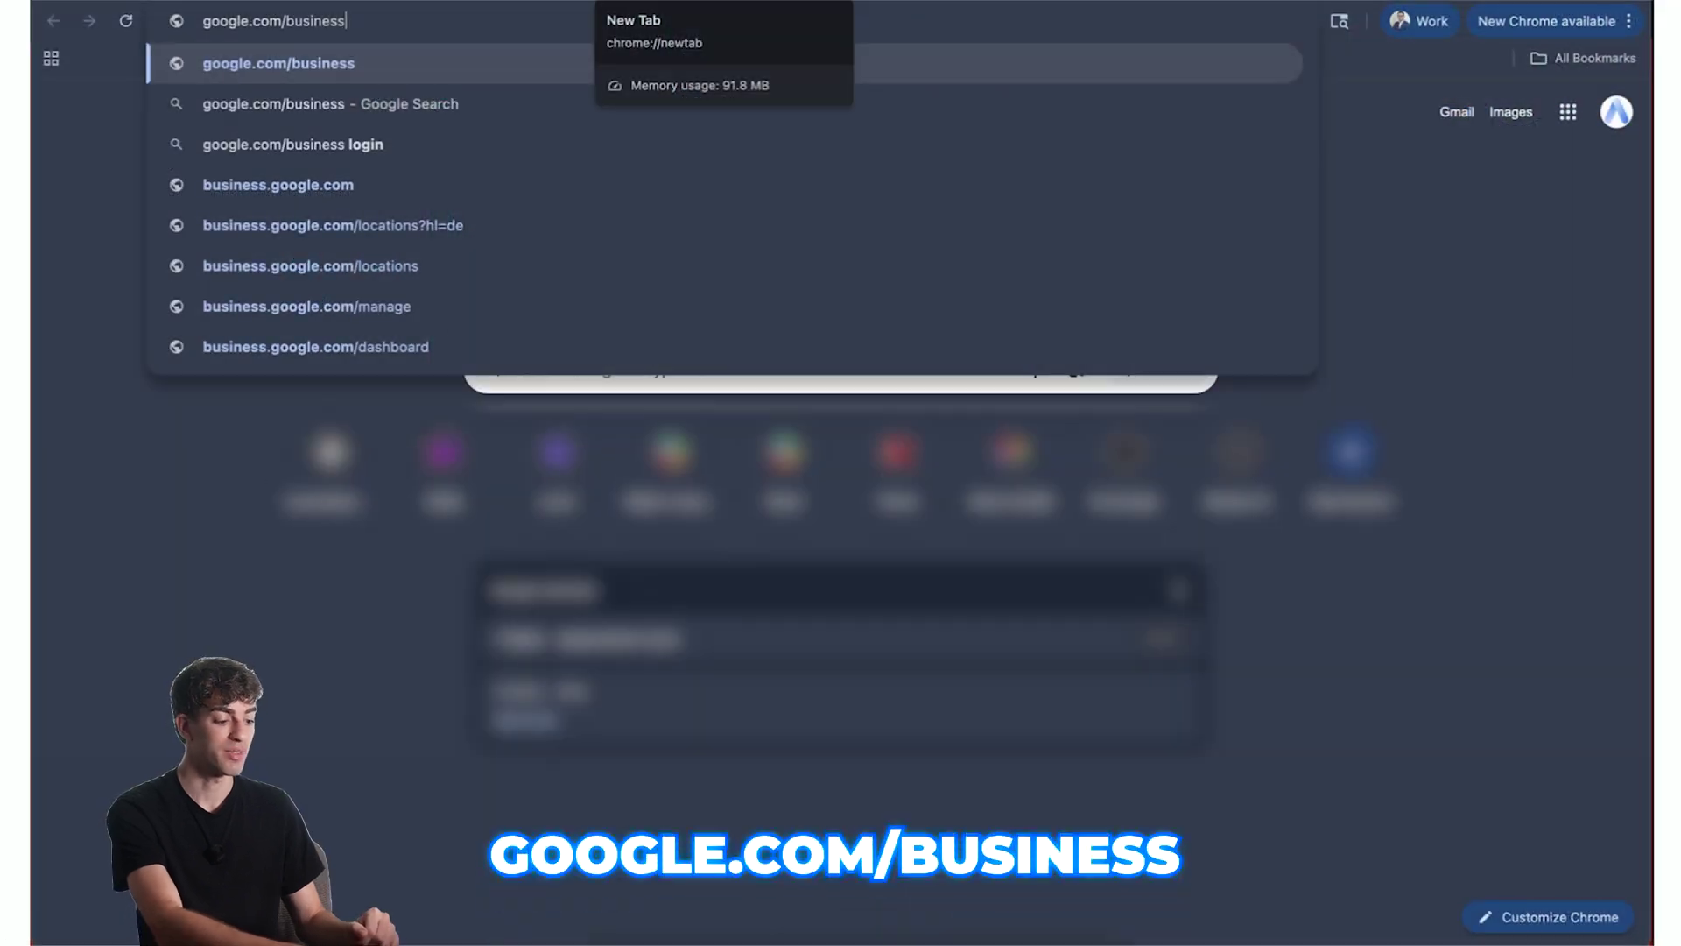
# Load google.com/business and start creating a new Business Profile.
pyautogui.press('Return')
pyautogui.click(379, 630)
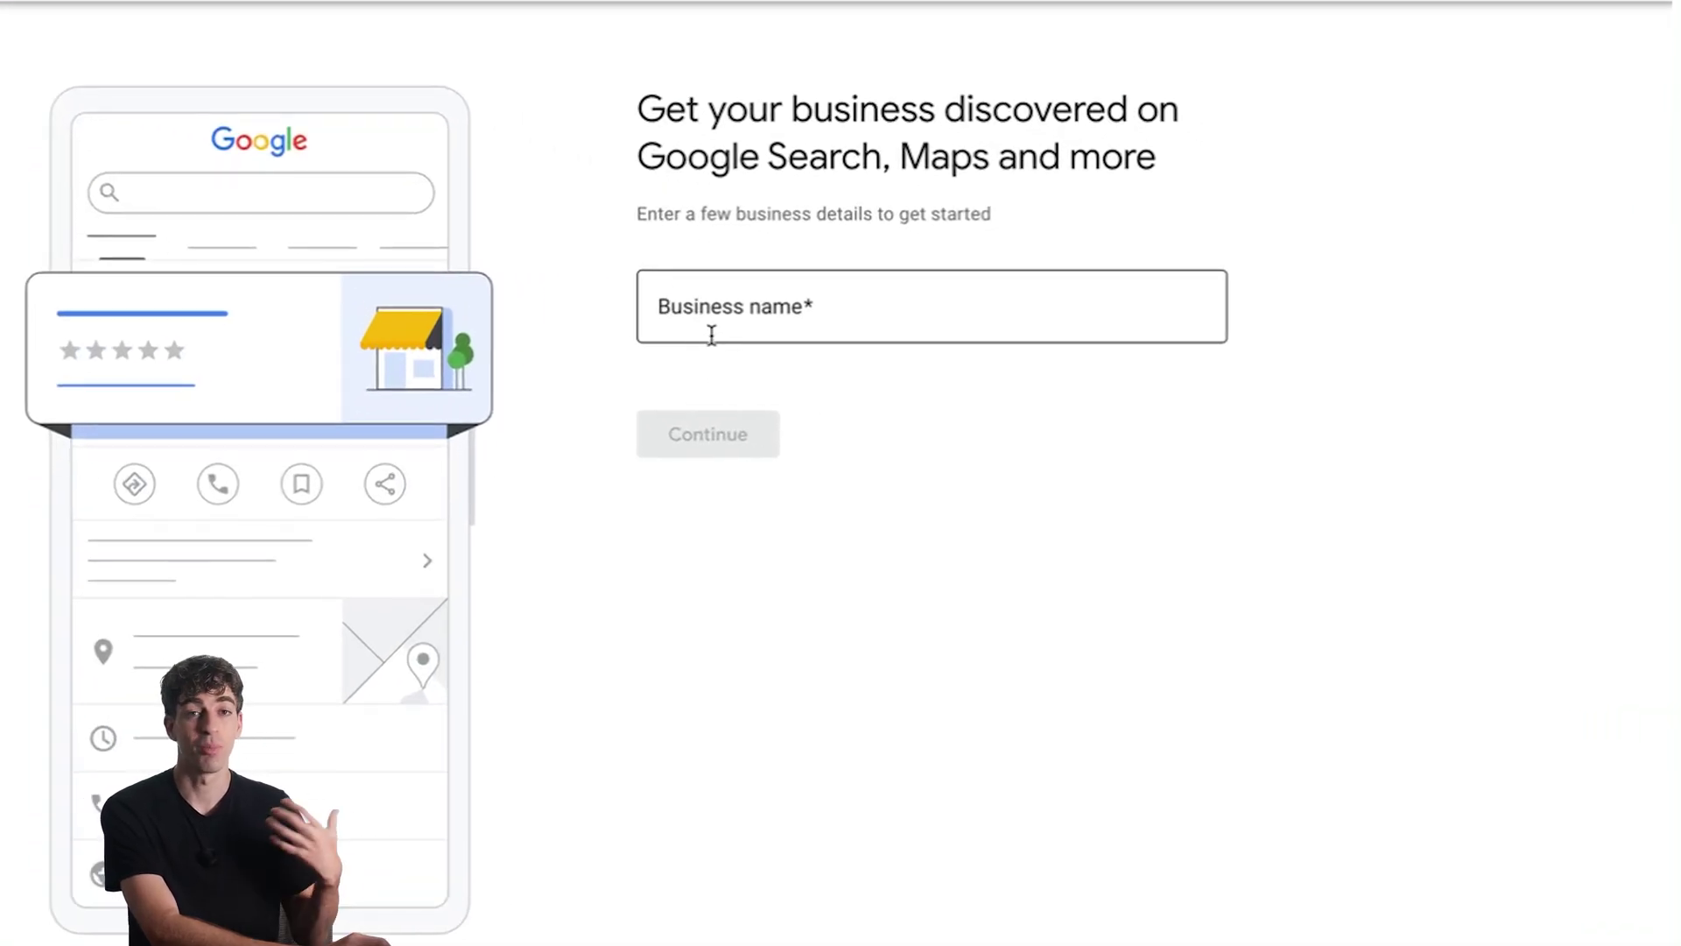
# Create the business under the name 'Bens Plumbing' and continue.
pyautogui.click(712, 334)
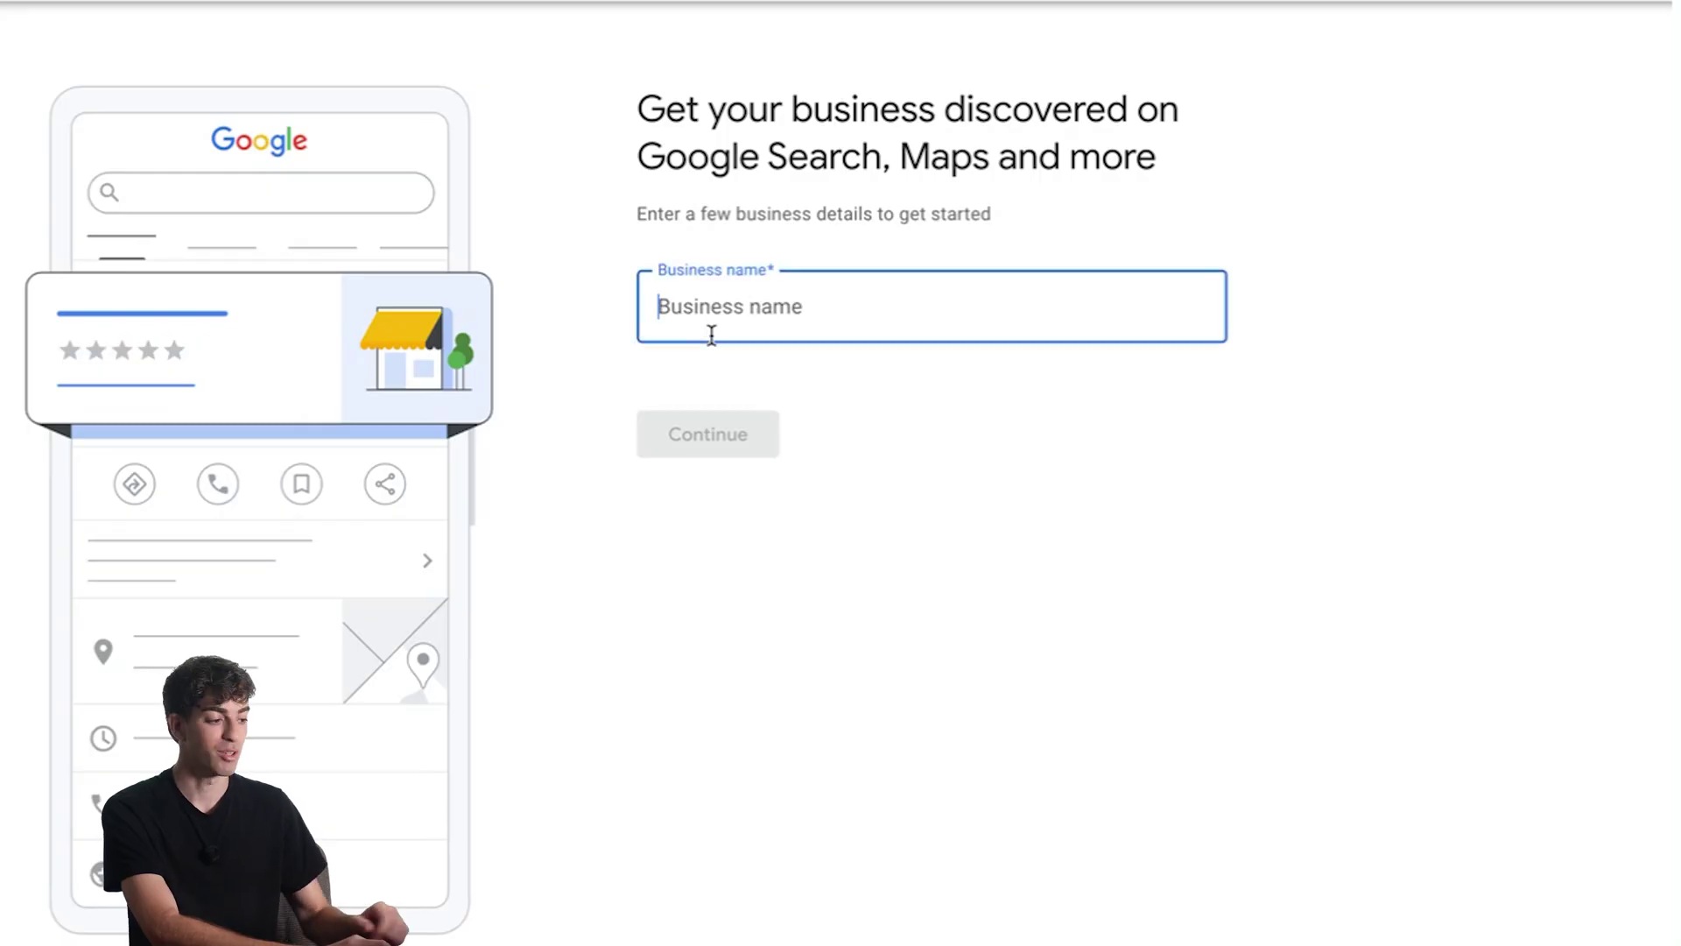
pyautogui.write('Bens Plumbing')
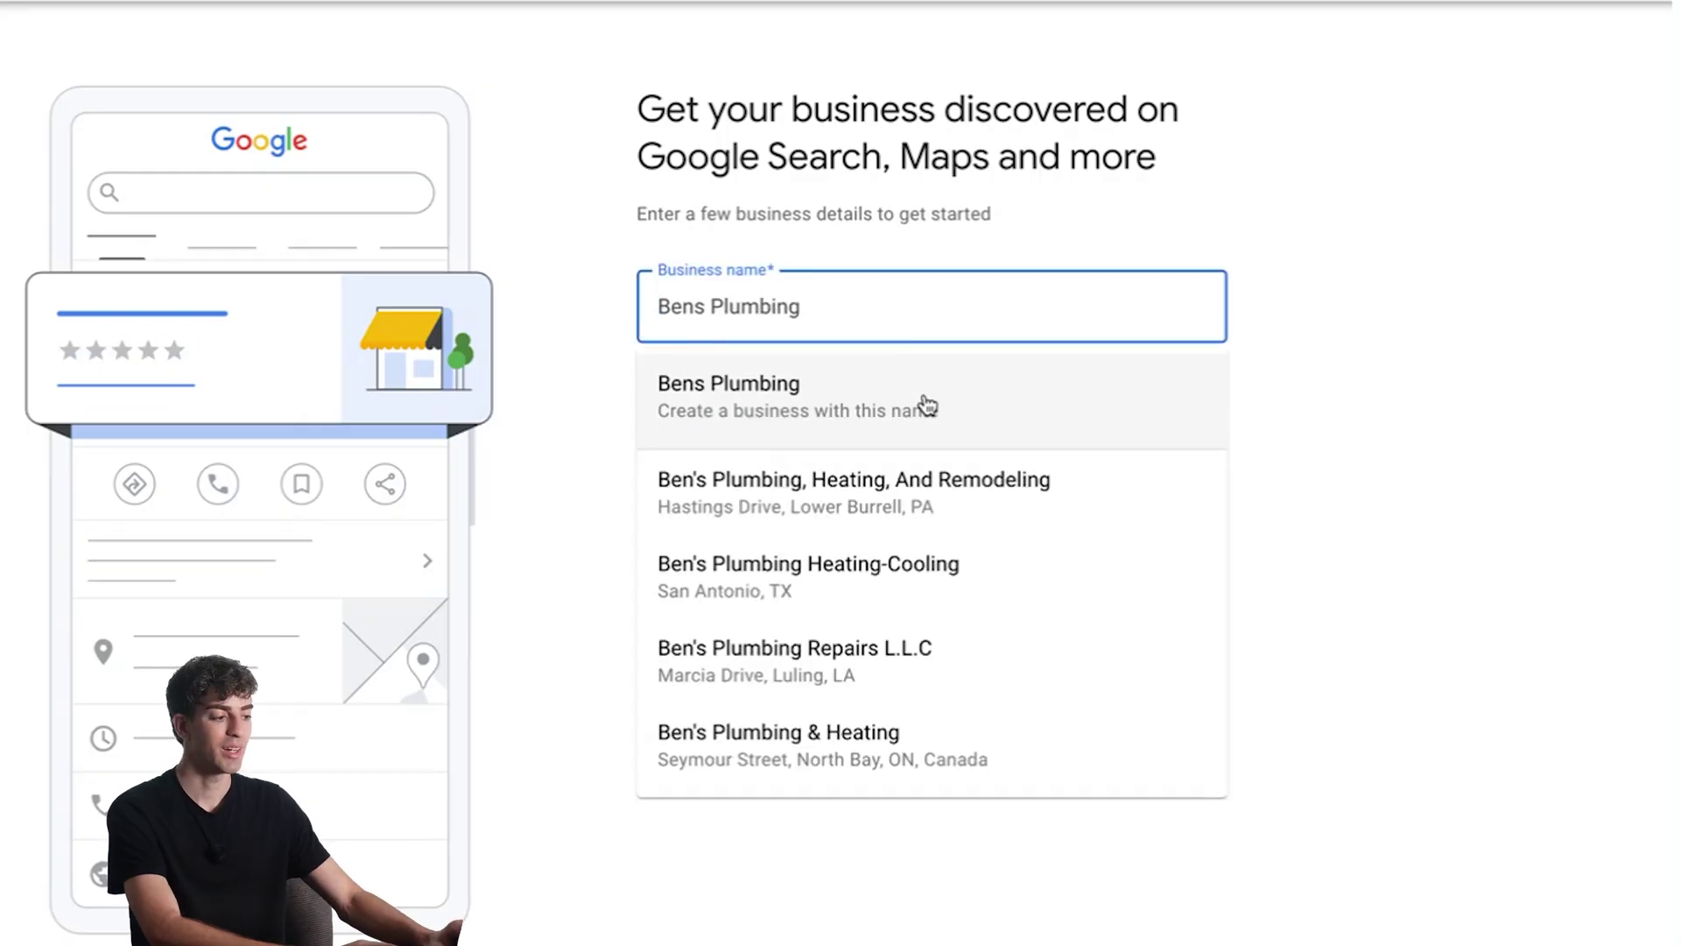
pyautogui.click(1001, 435)
pyautogui.click(723, 439)
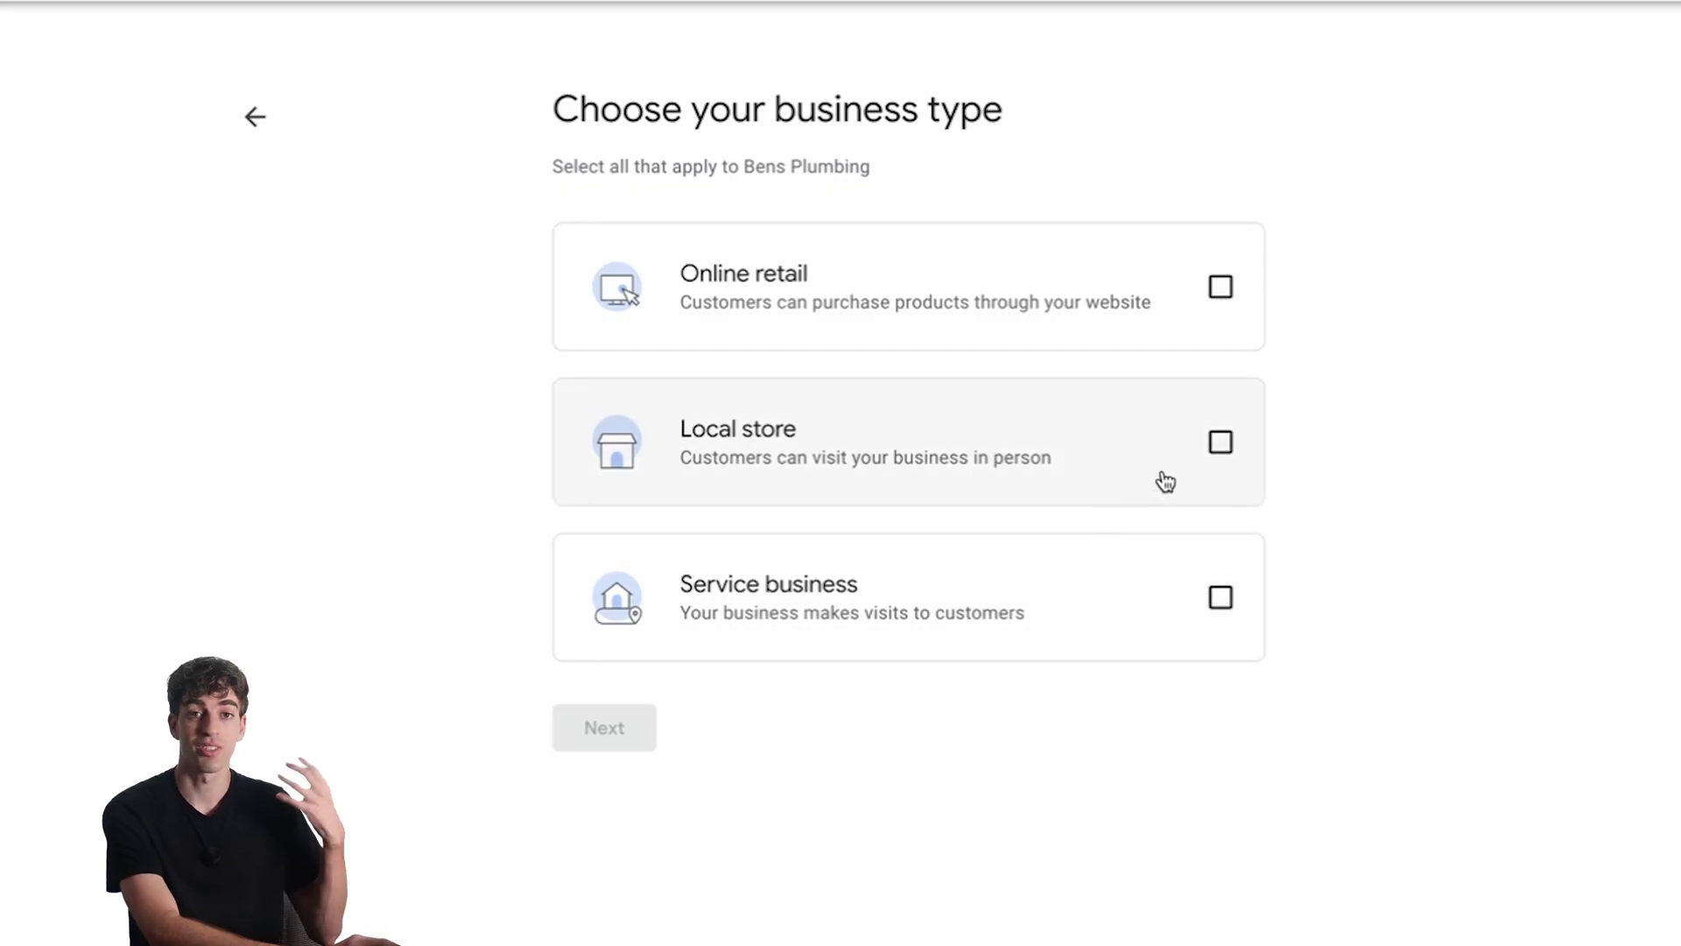
# Set the business type to Service business only, leaving Local store and Online retail unticked.
pyautogui.click(1223, 445)
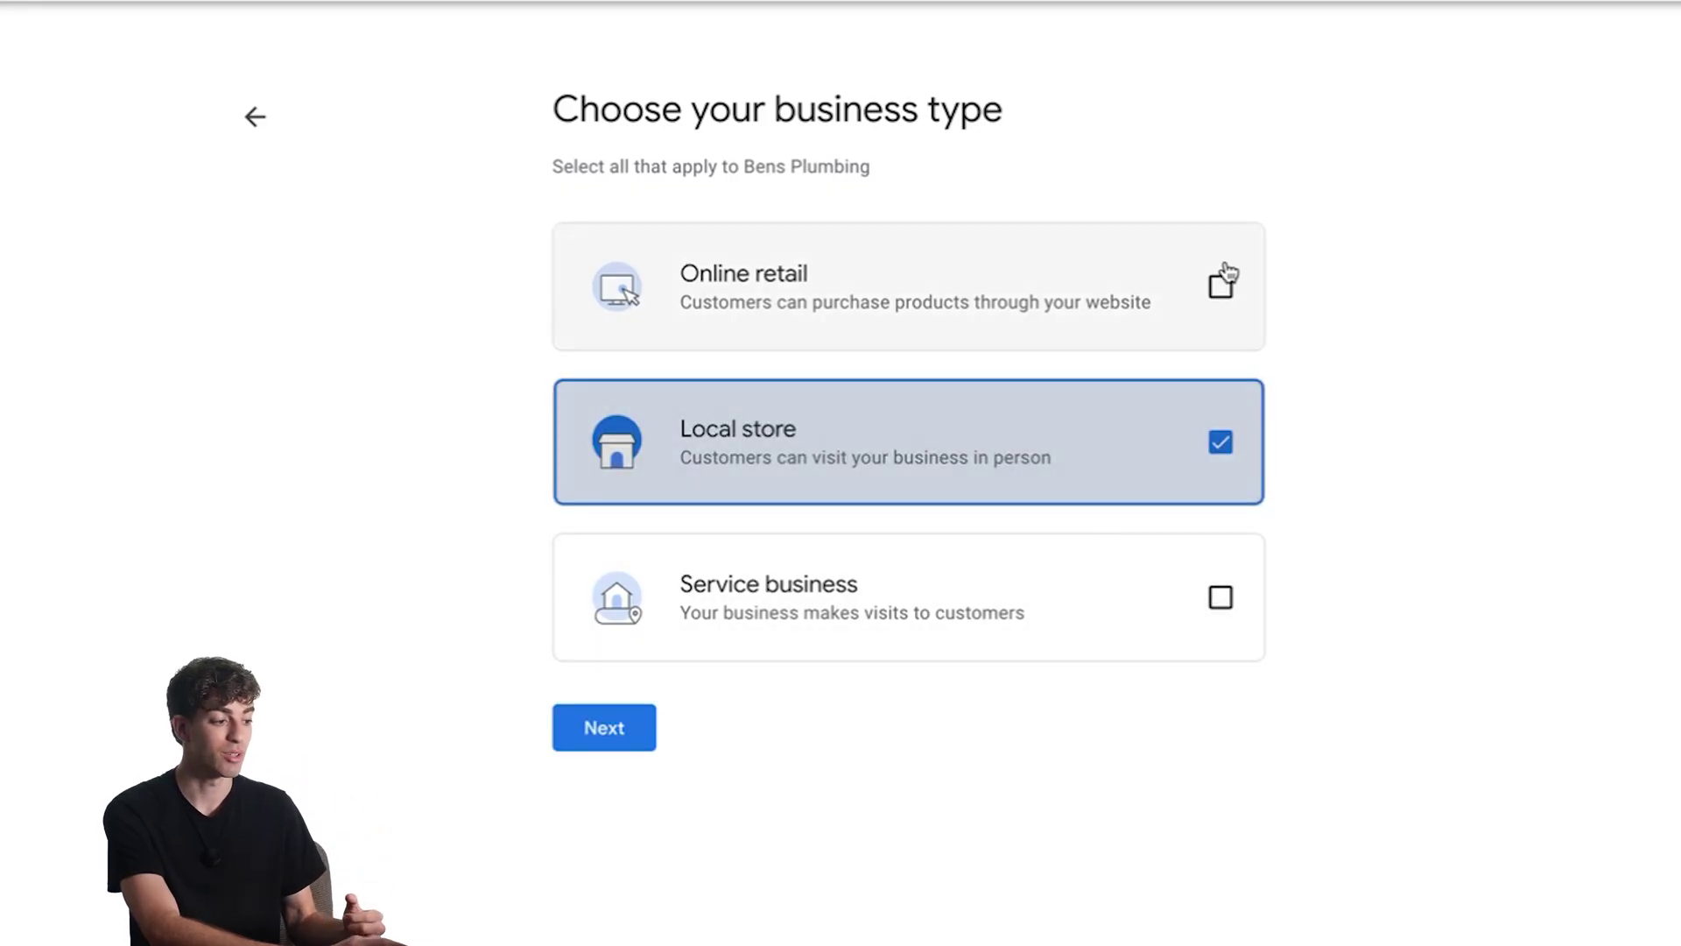
pyautogui.click(1229, 300)
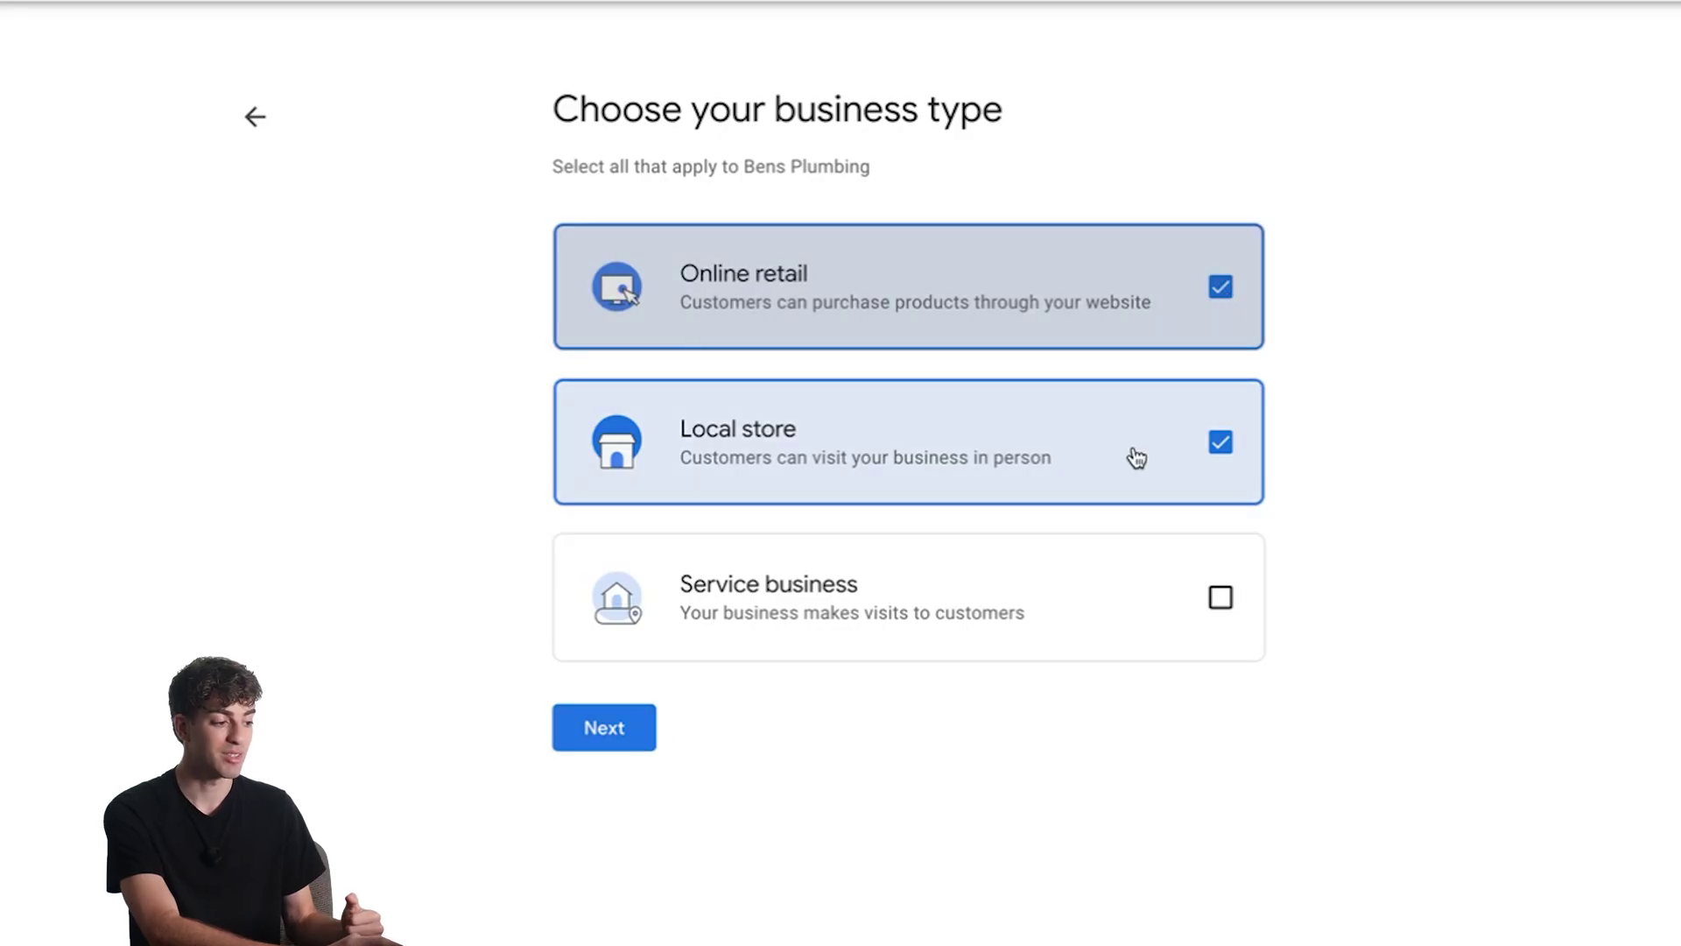
pyautogui.click(1219, 446)
pyautogui.click(1221, 289)
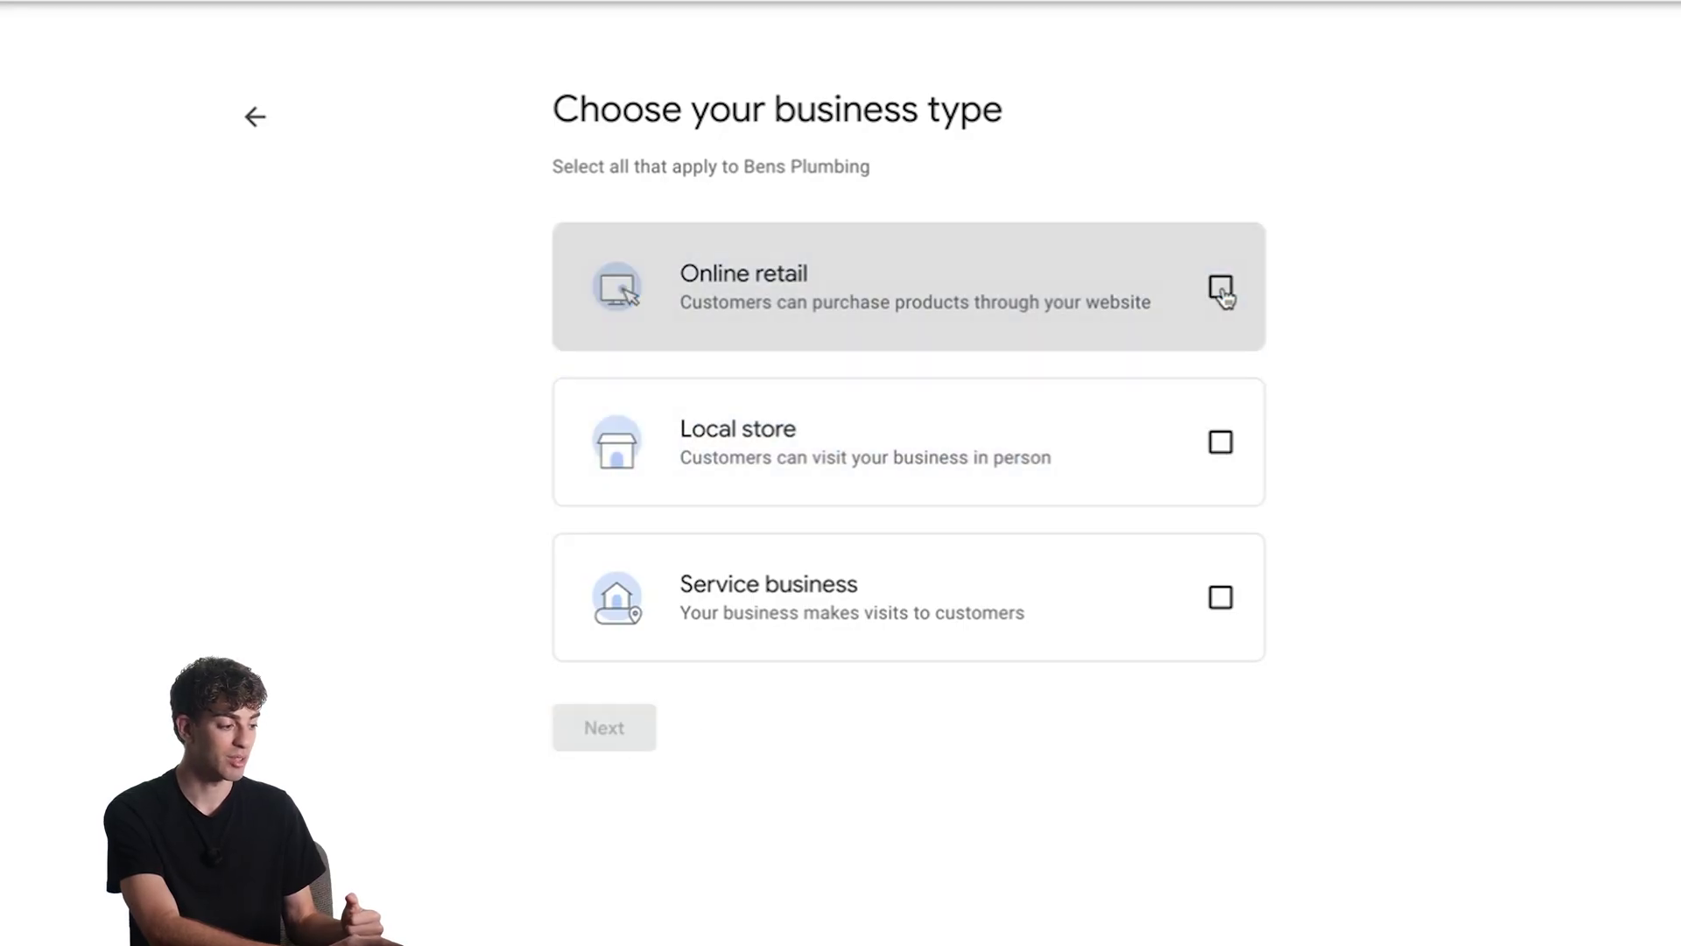
pyautogui.click(1115, 585)
pyautogui.click(622, 731)
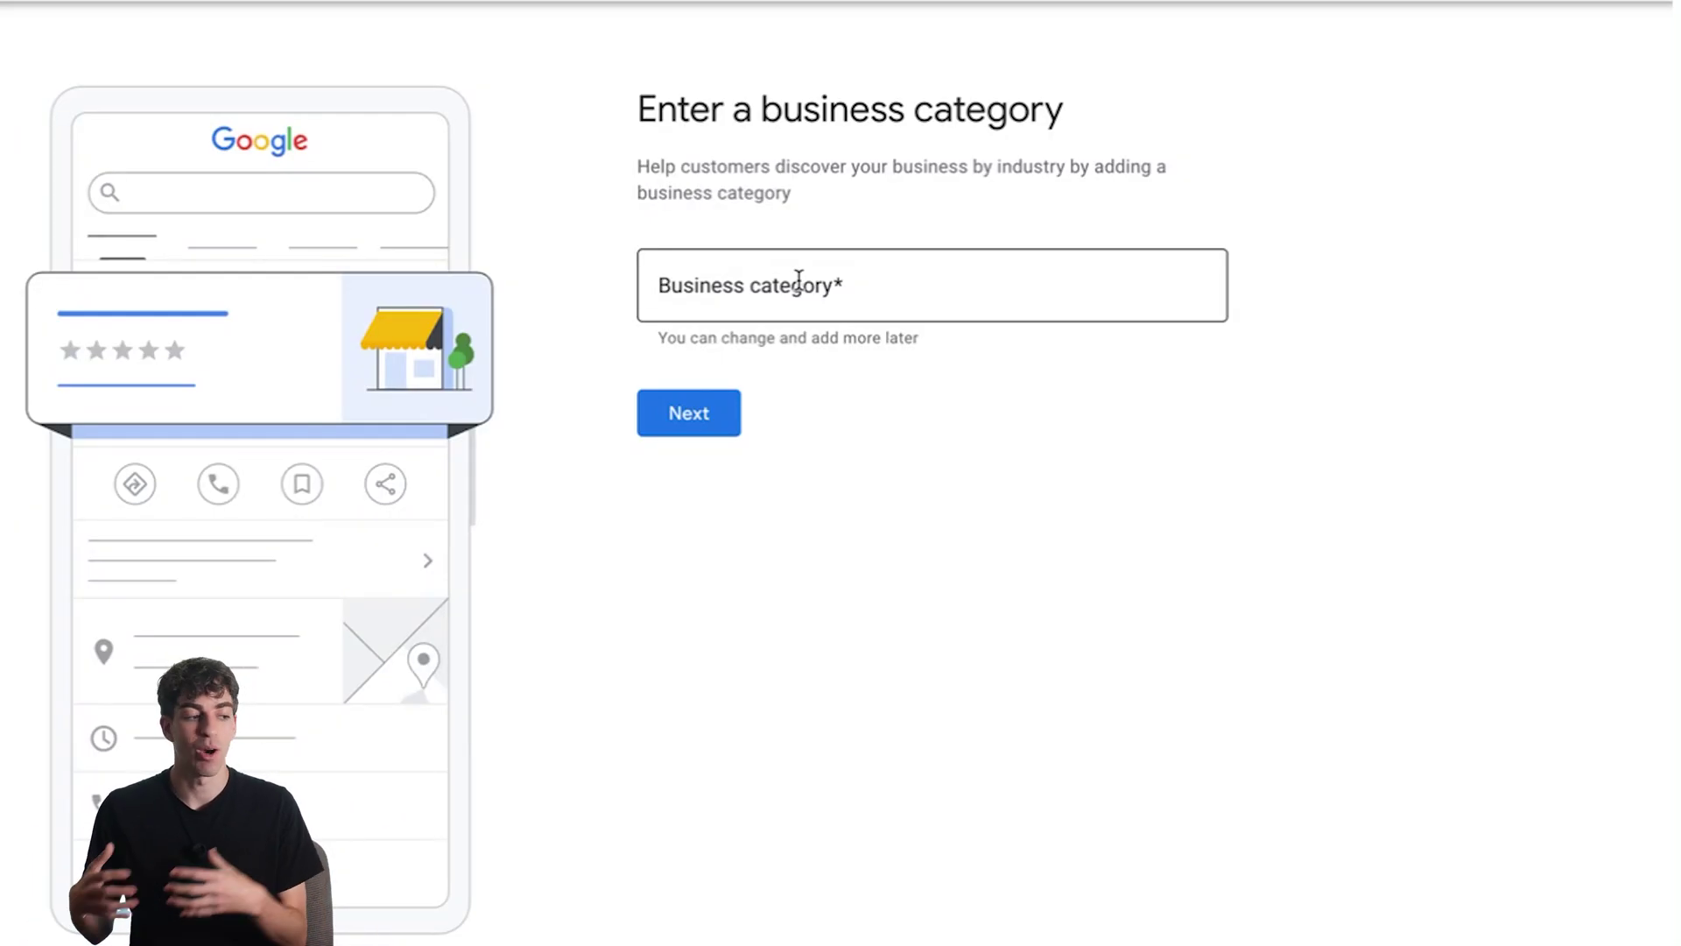
# Search 'Pl' and select Plumber as the business category.
pyautogui.click(799, 281)
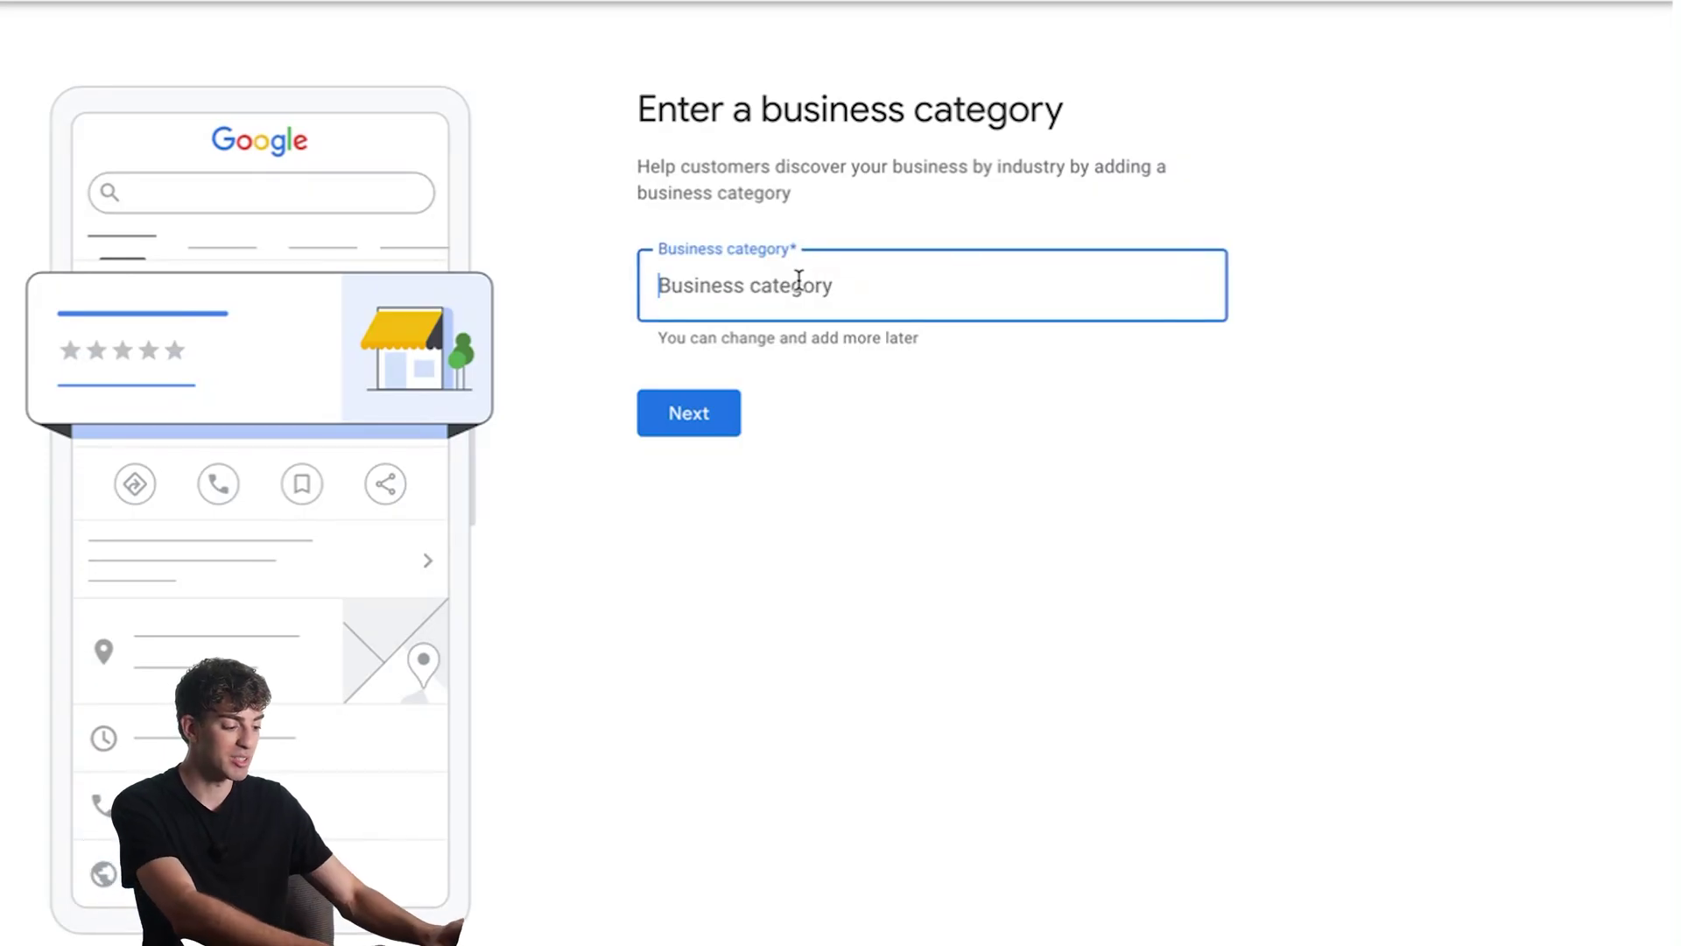
pyautogui.write('Pl')
pyautogui.click(692, 364)
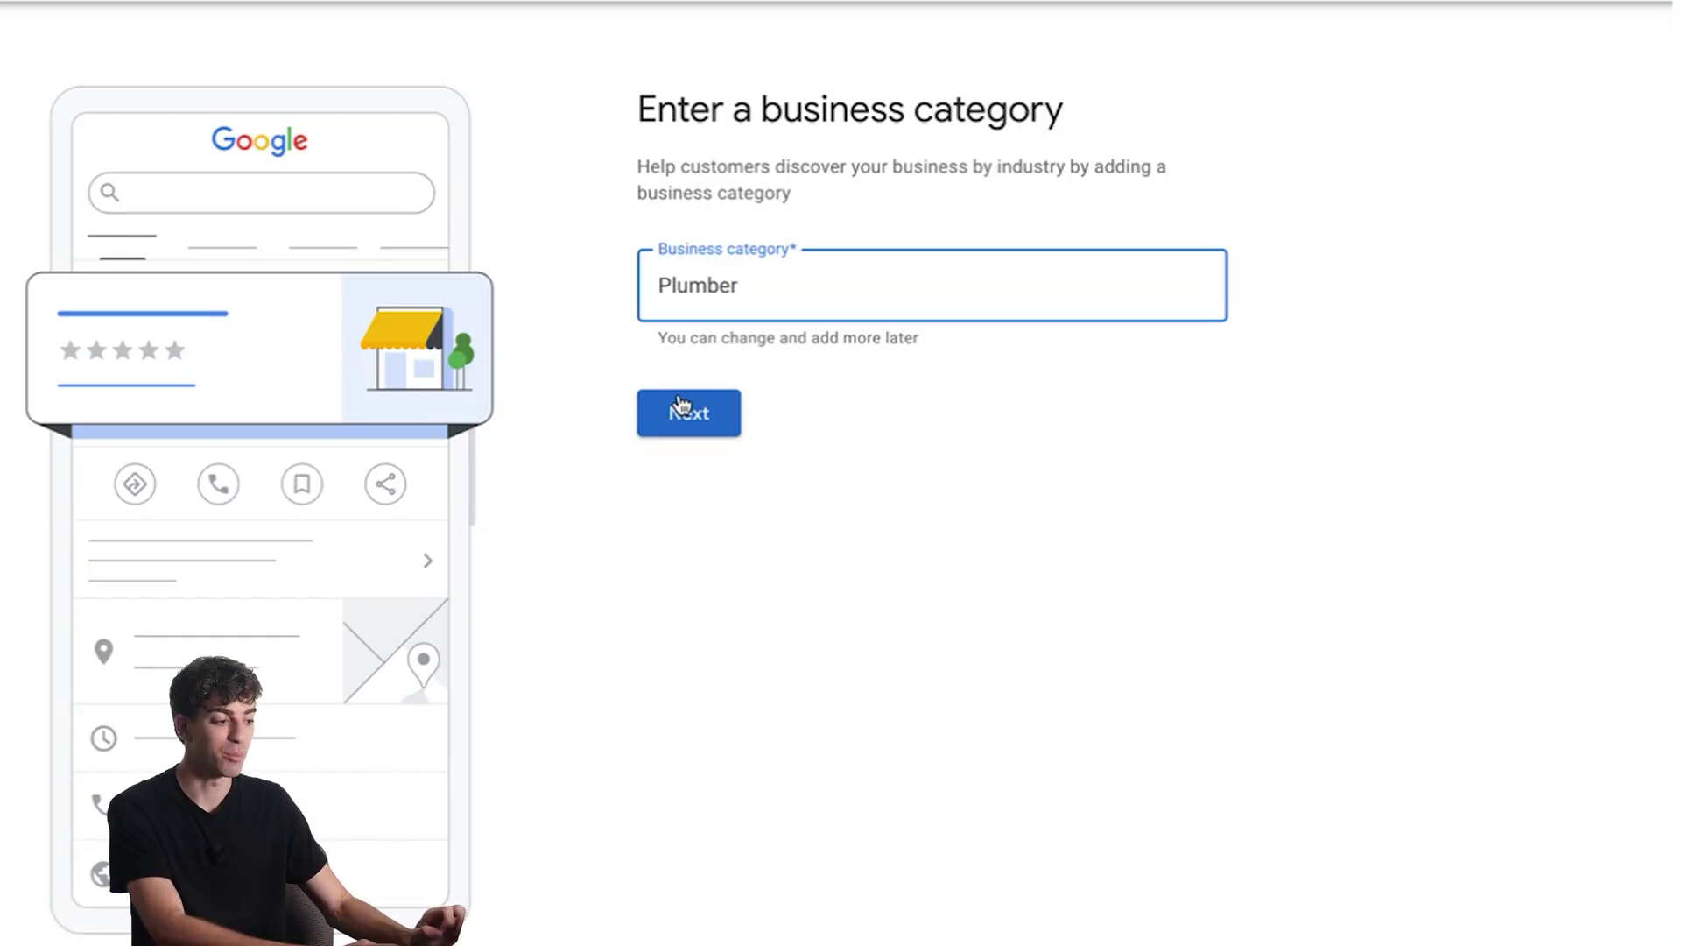
pyautogui.click(676, 427)
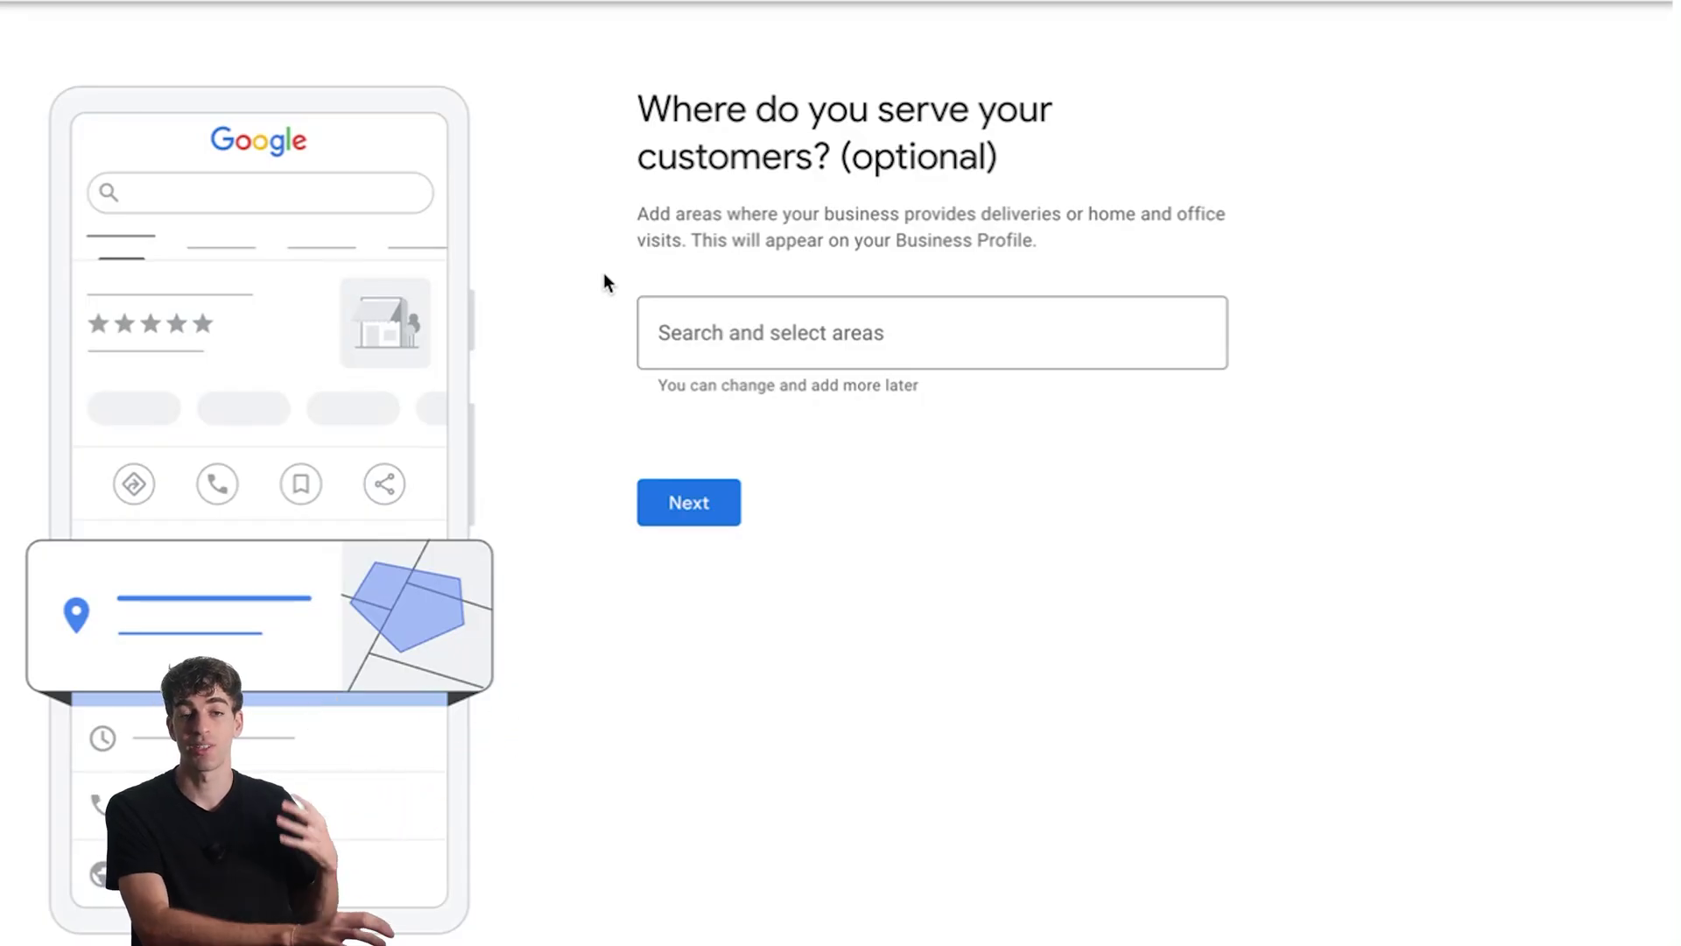
# Add Charlotte, NC as the service area.
pyautogui.write('Charlo')
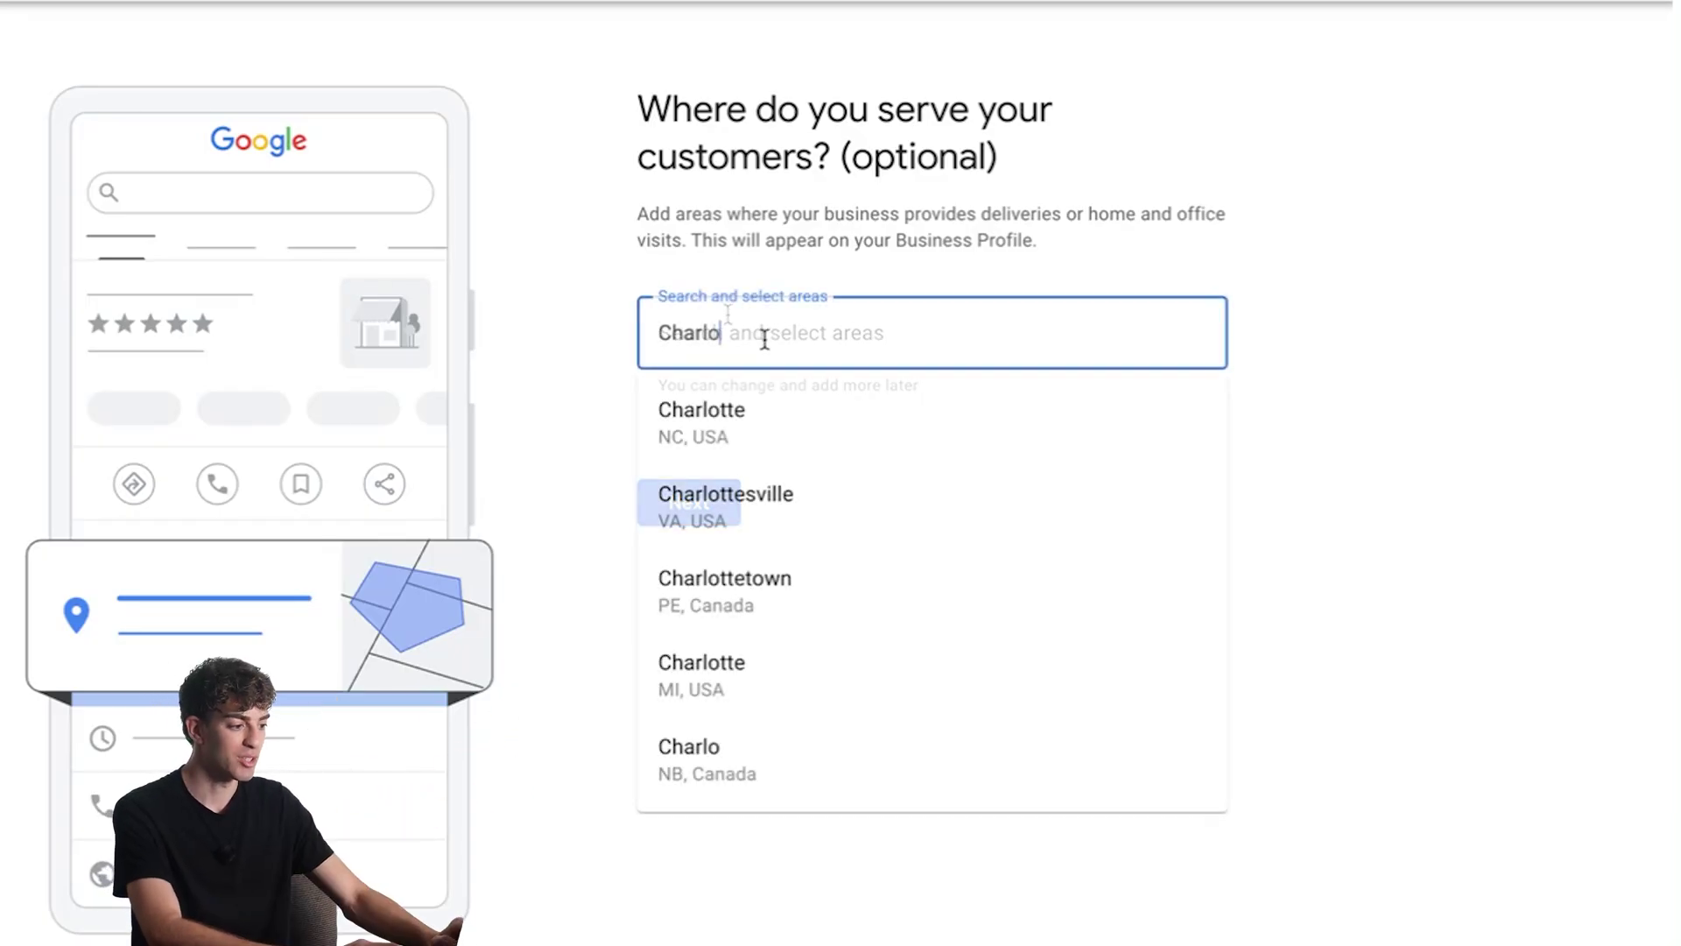
pyautogui.click(834, 454)
pyautogui.click(700, 565)
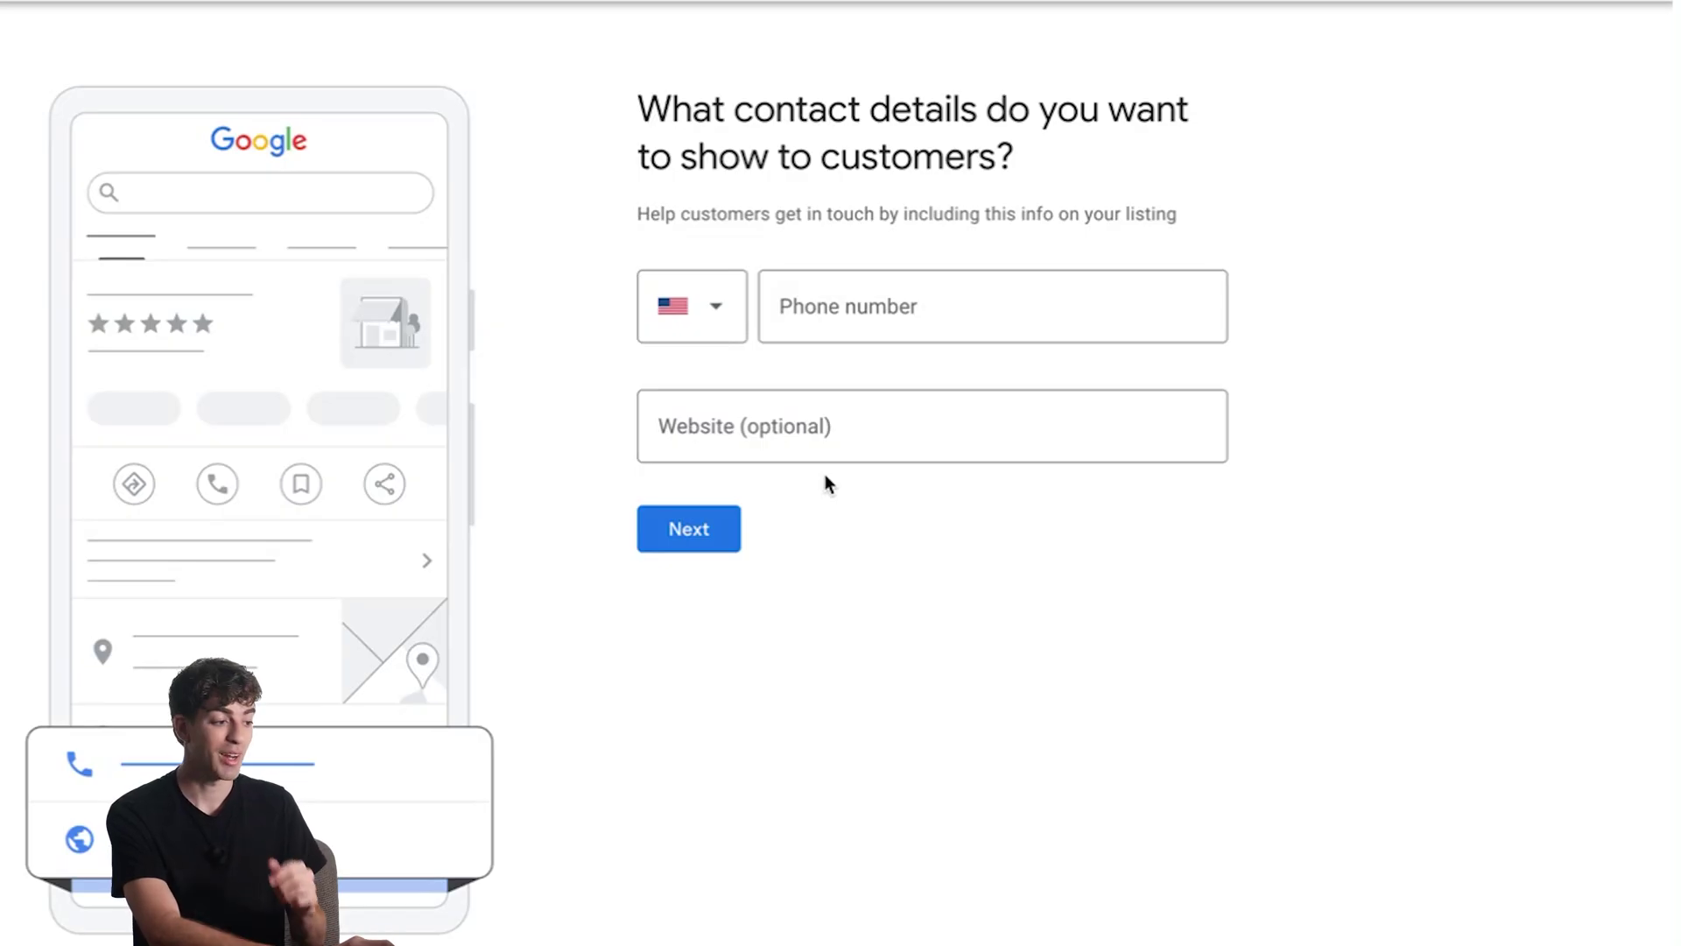
# Paste the business phone number into the contact details and submit.
pyautogui.click(831, 311)
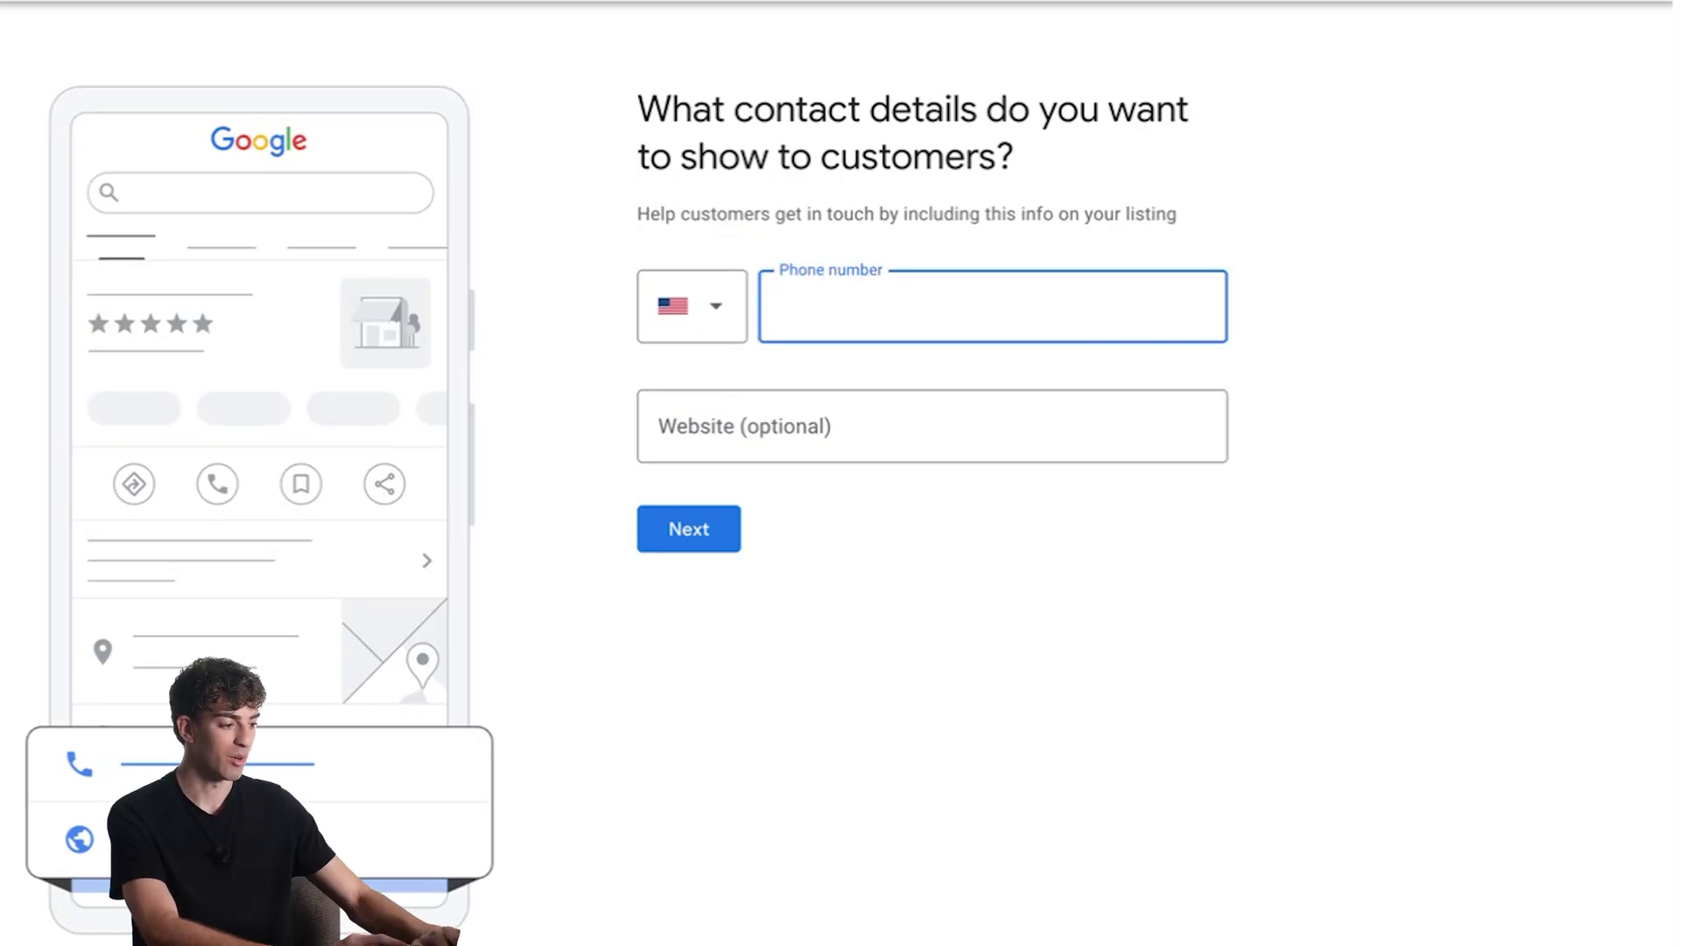
pyautogui.hotkey('ctrl', 'v')
pyautogui.click(740, 522)
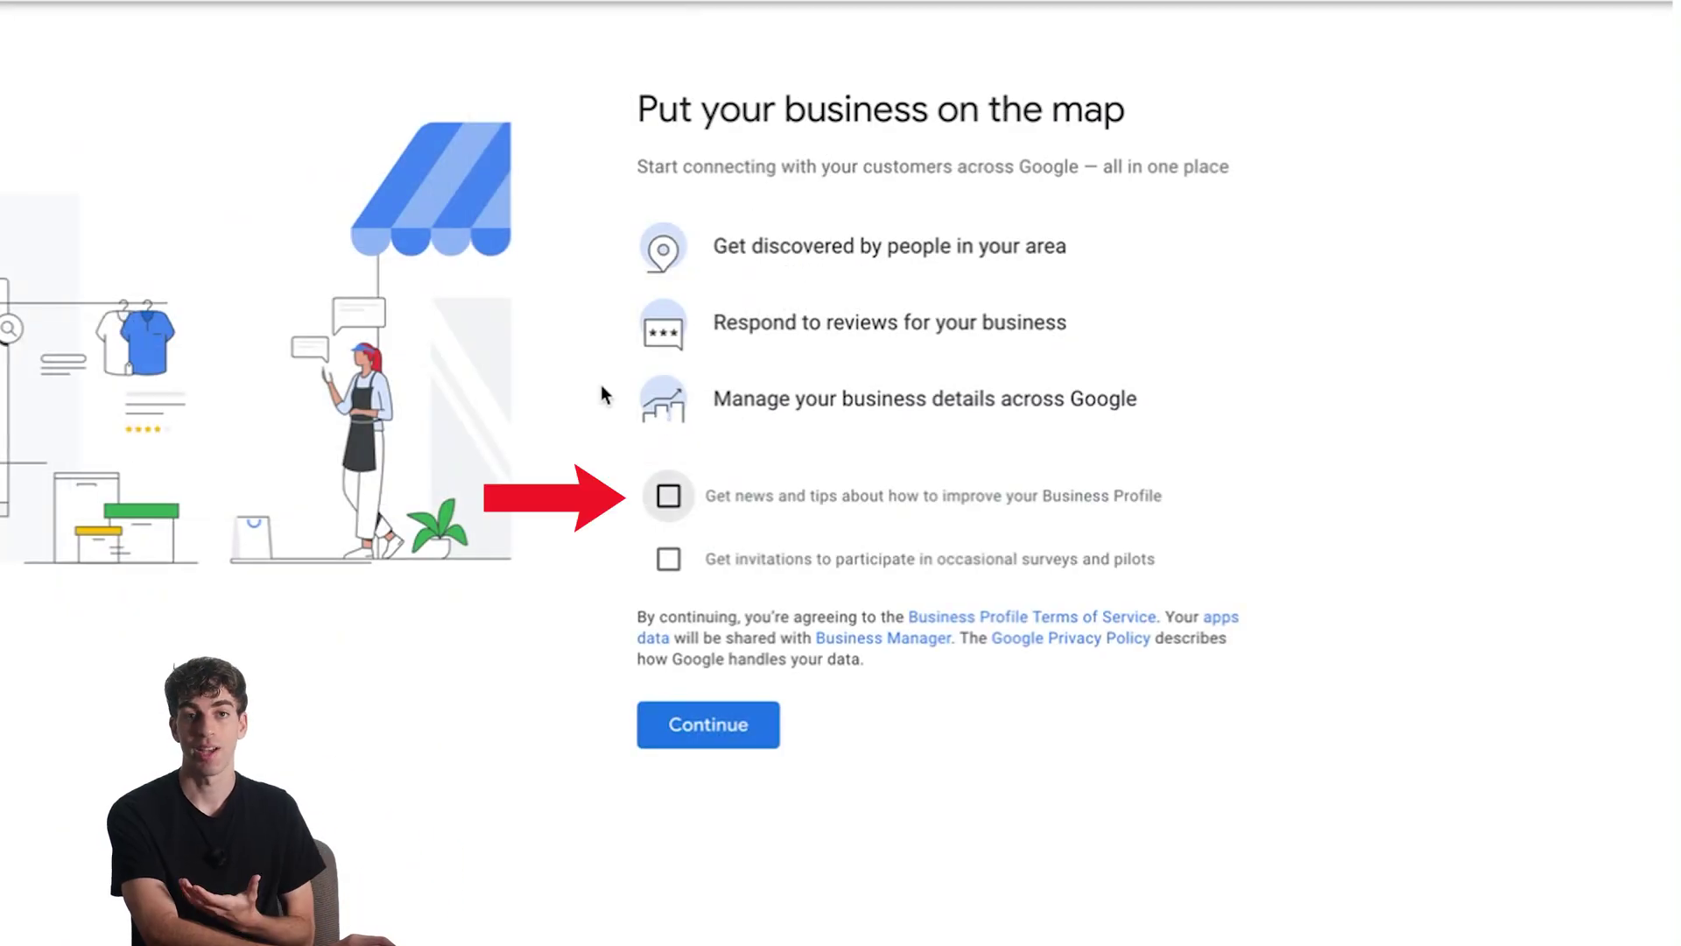
# Tick 'Get news and tips' and accept the terms.
pyautogui.click(668, 496)
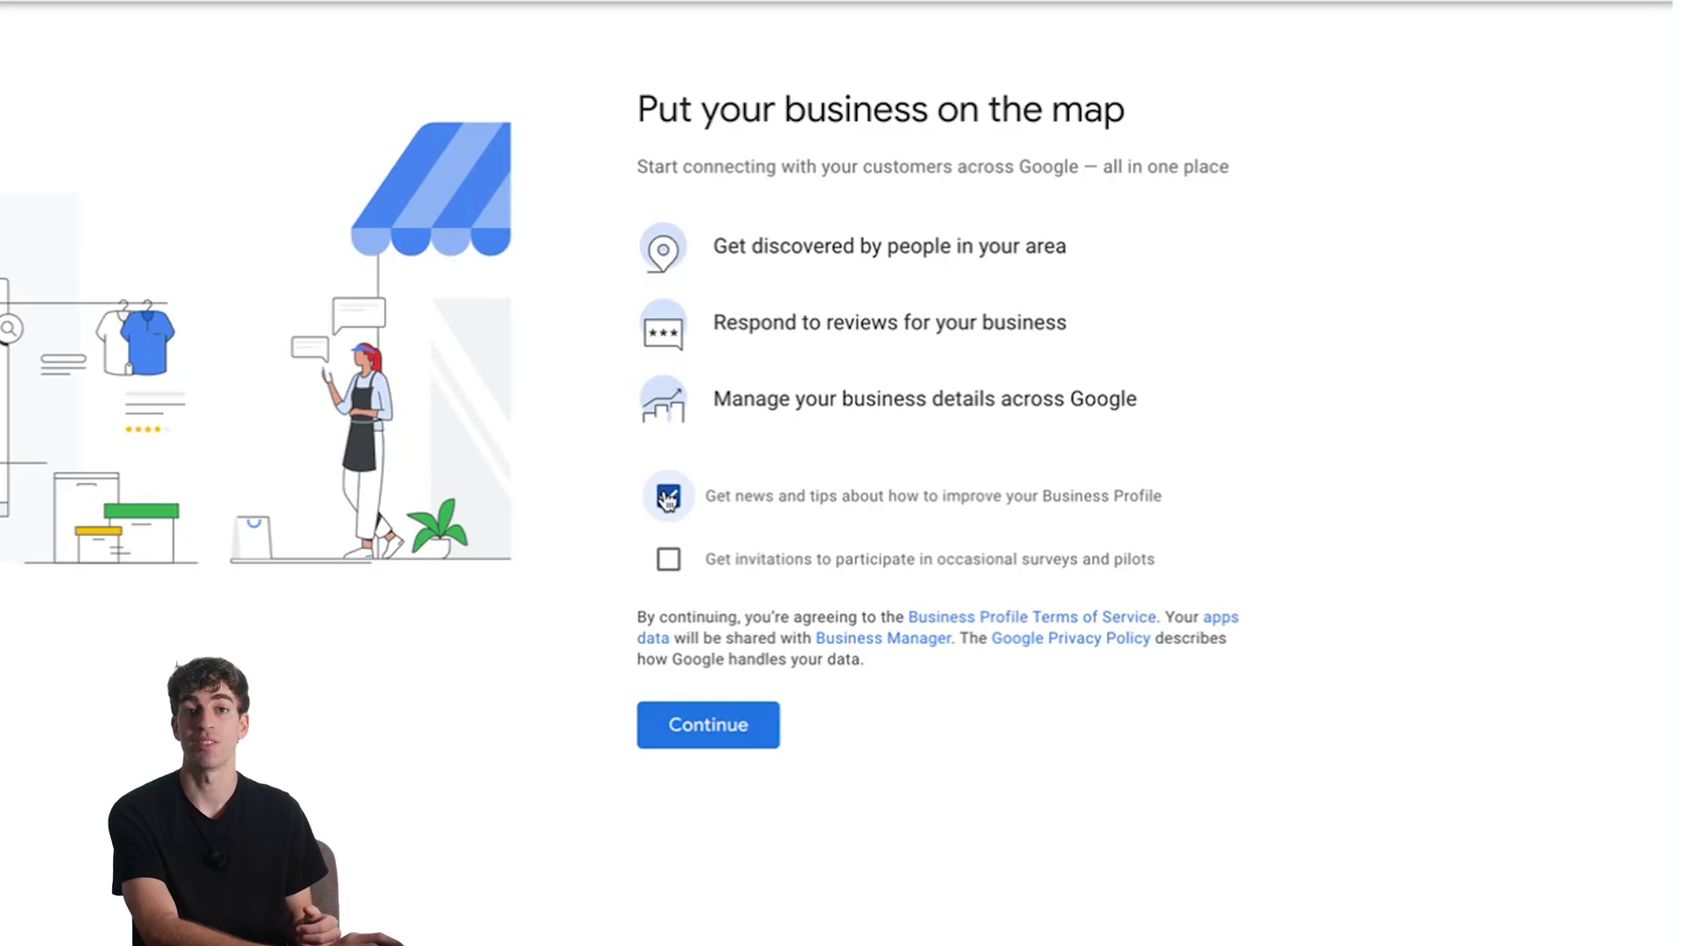
pyautogui.click(696, 722)
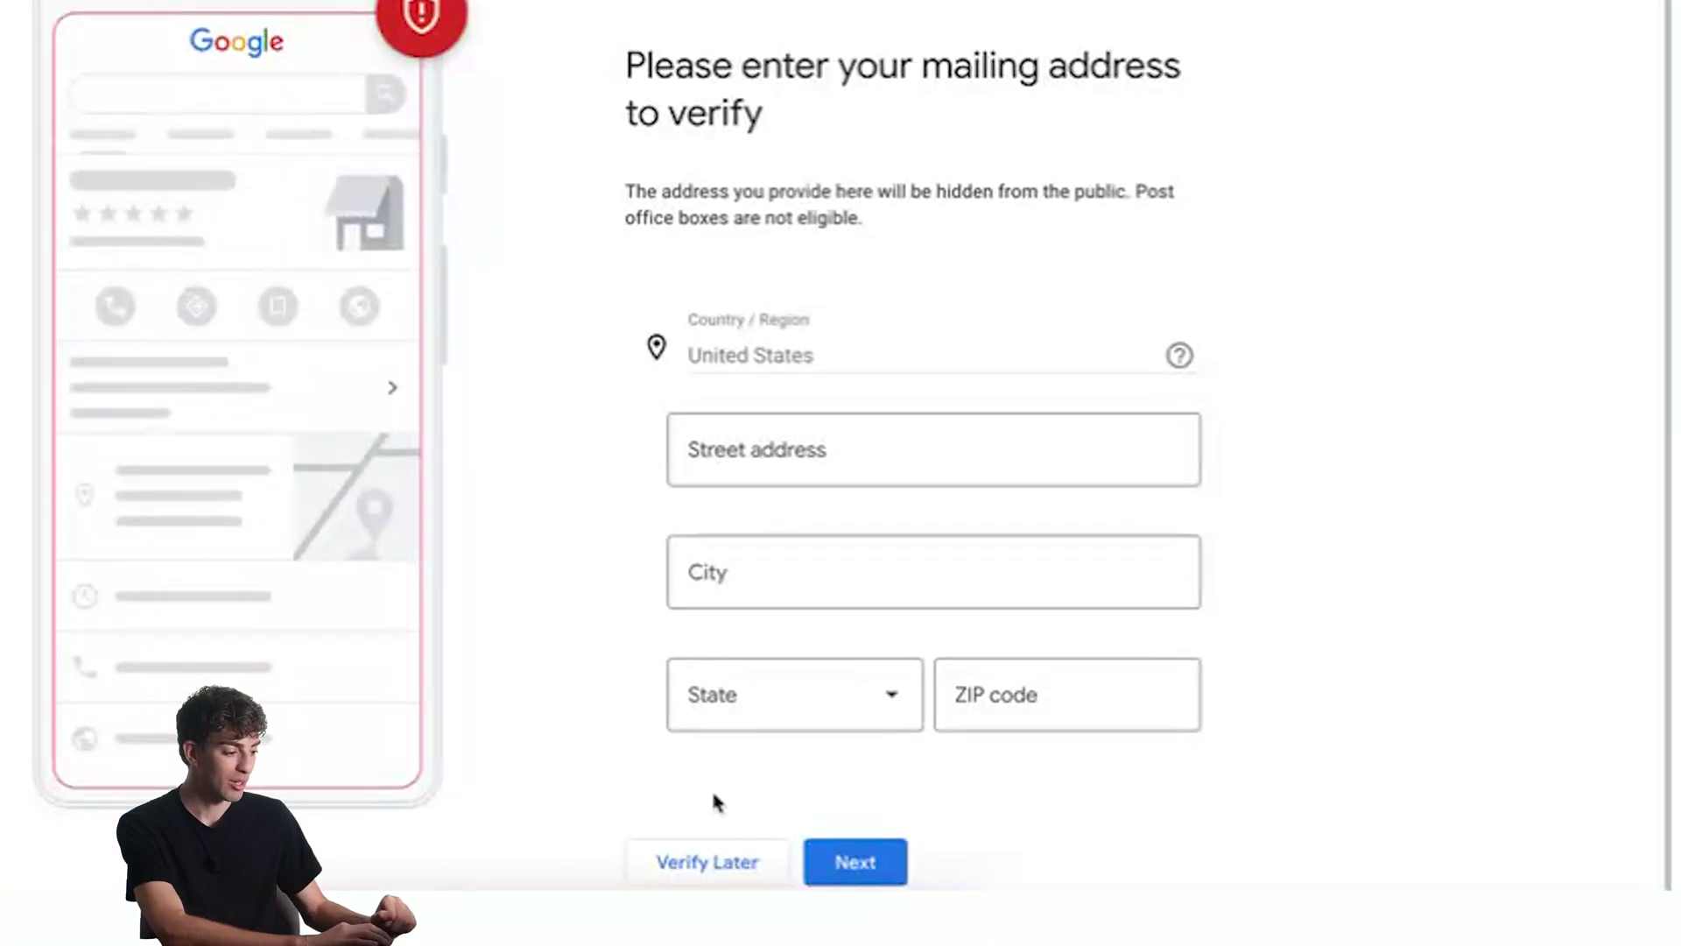
# Choose Verify Later to skip the mailing address verification.
pyautogui.click(701, 865)
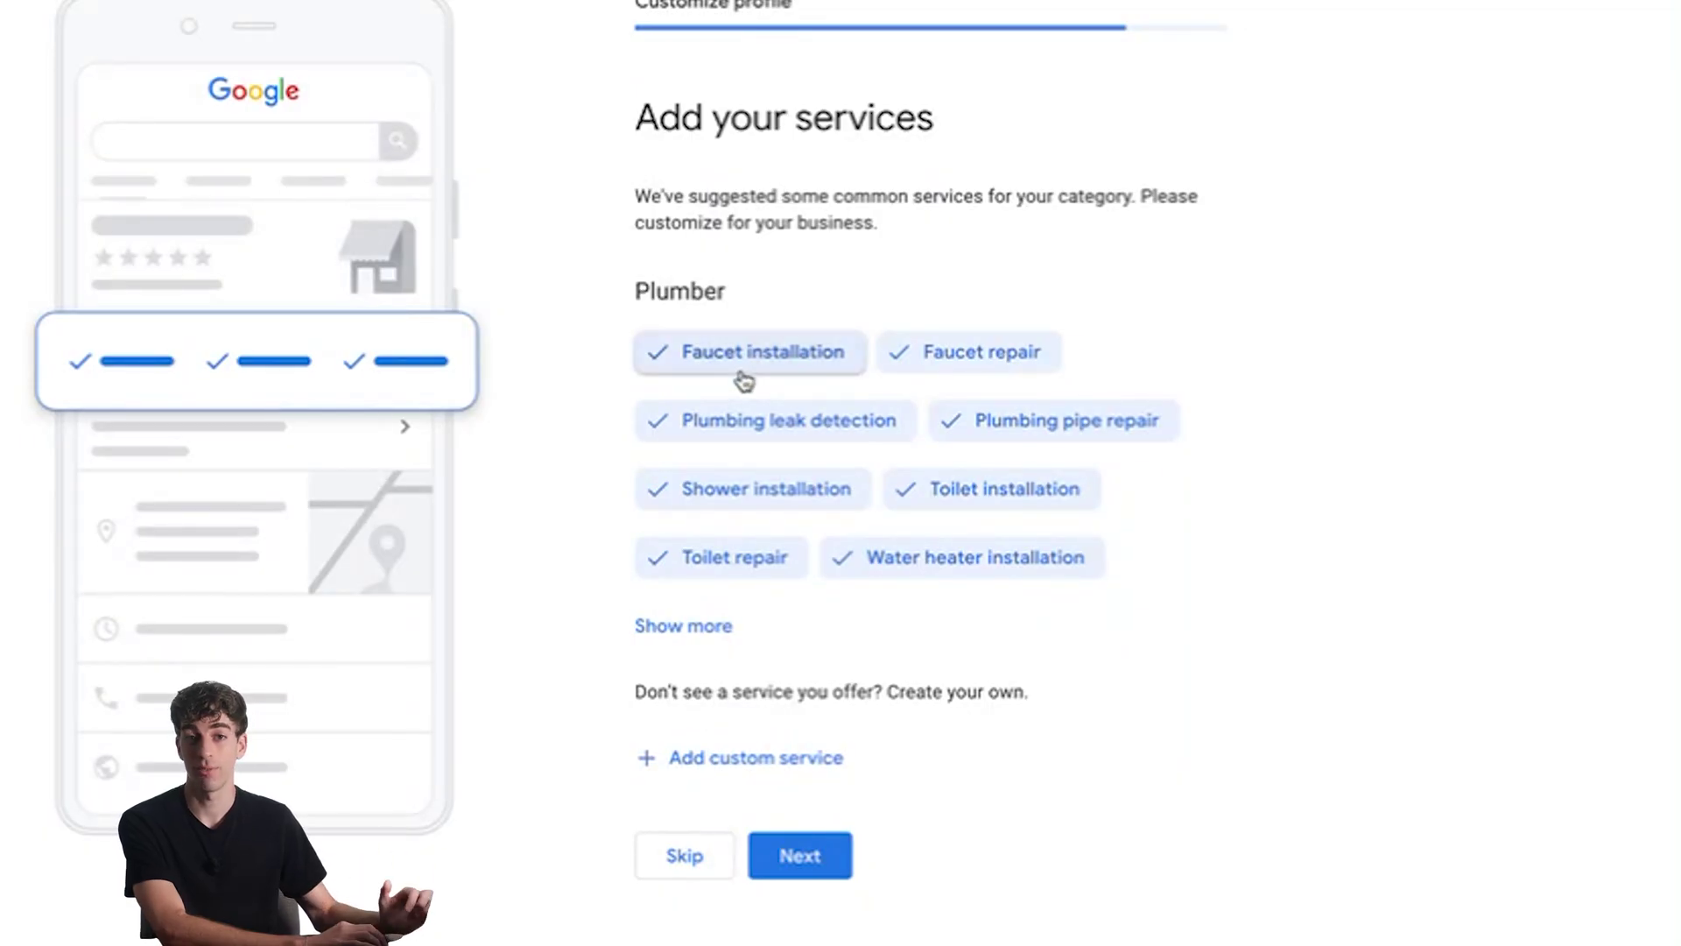
# Remove Water heater installation and Shower installation, add Garbage disposal repair, and save the services.
pyautogui.press('Tab')
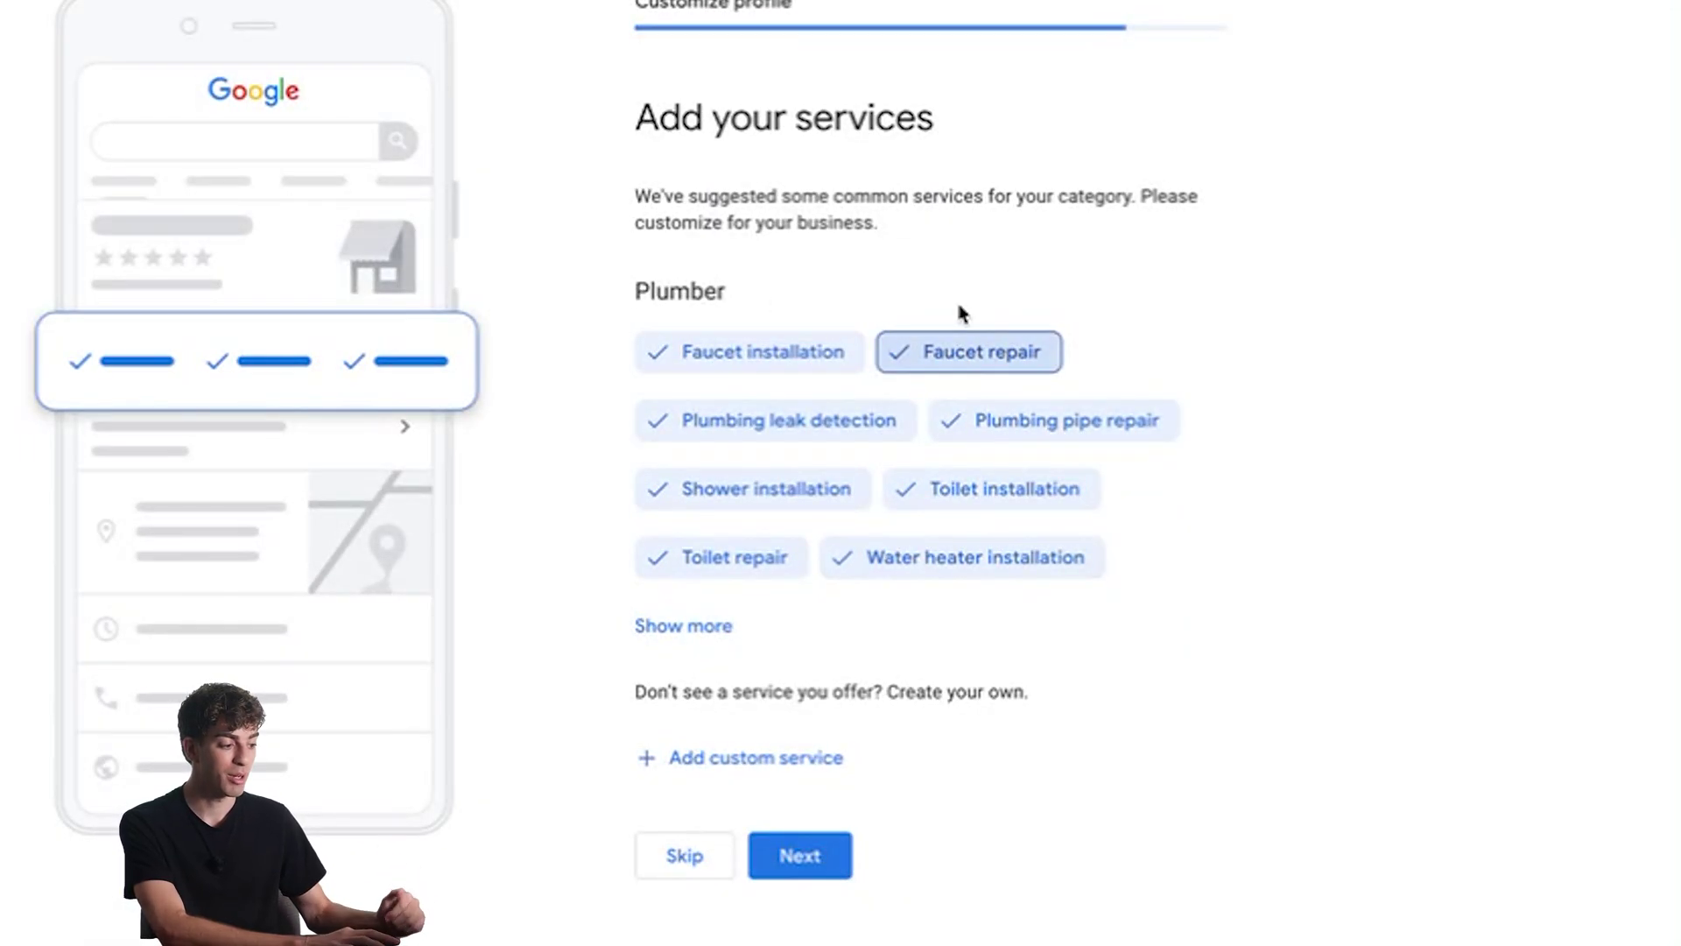
pyautogui.click(960, 581)
pyautogui.click(743, 490)
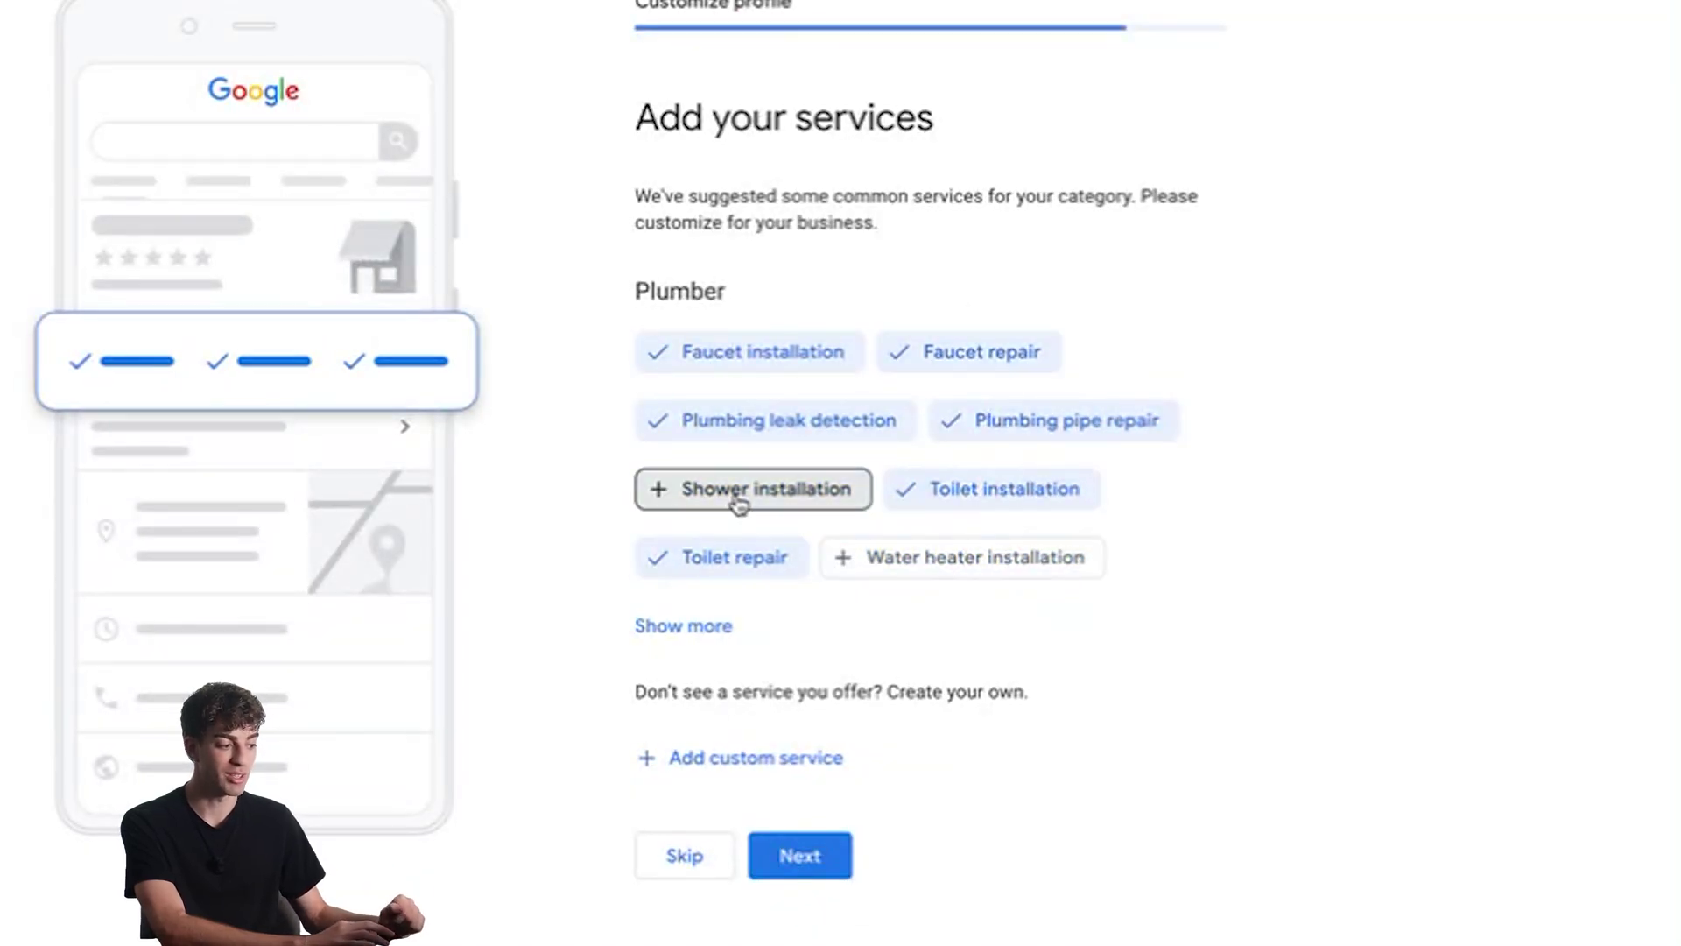
pyautogui.click(685, 627)
pyautogui.click(740, 714)
pyautogui.scroll(-5, 739, 713)
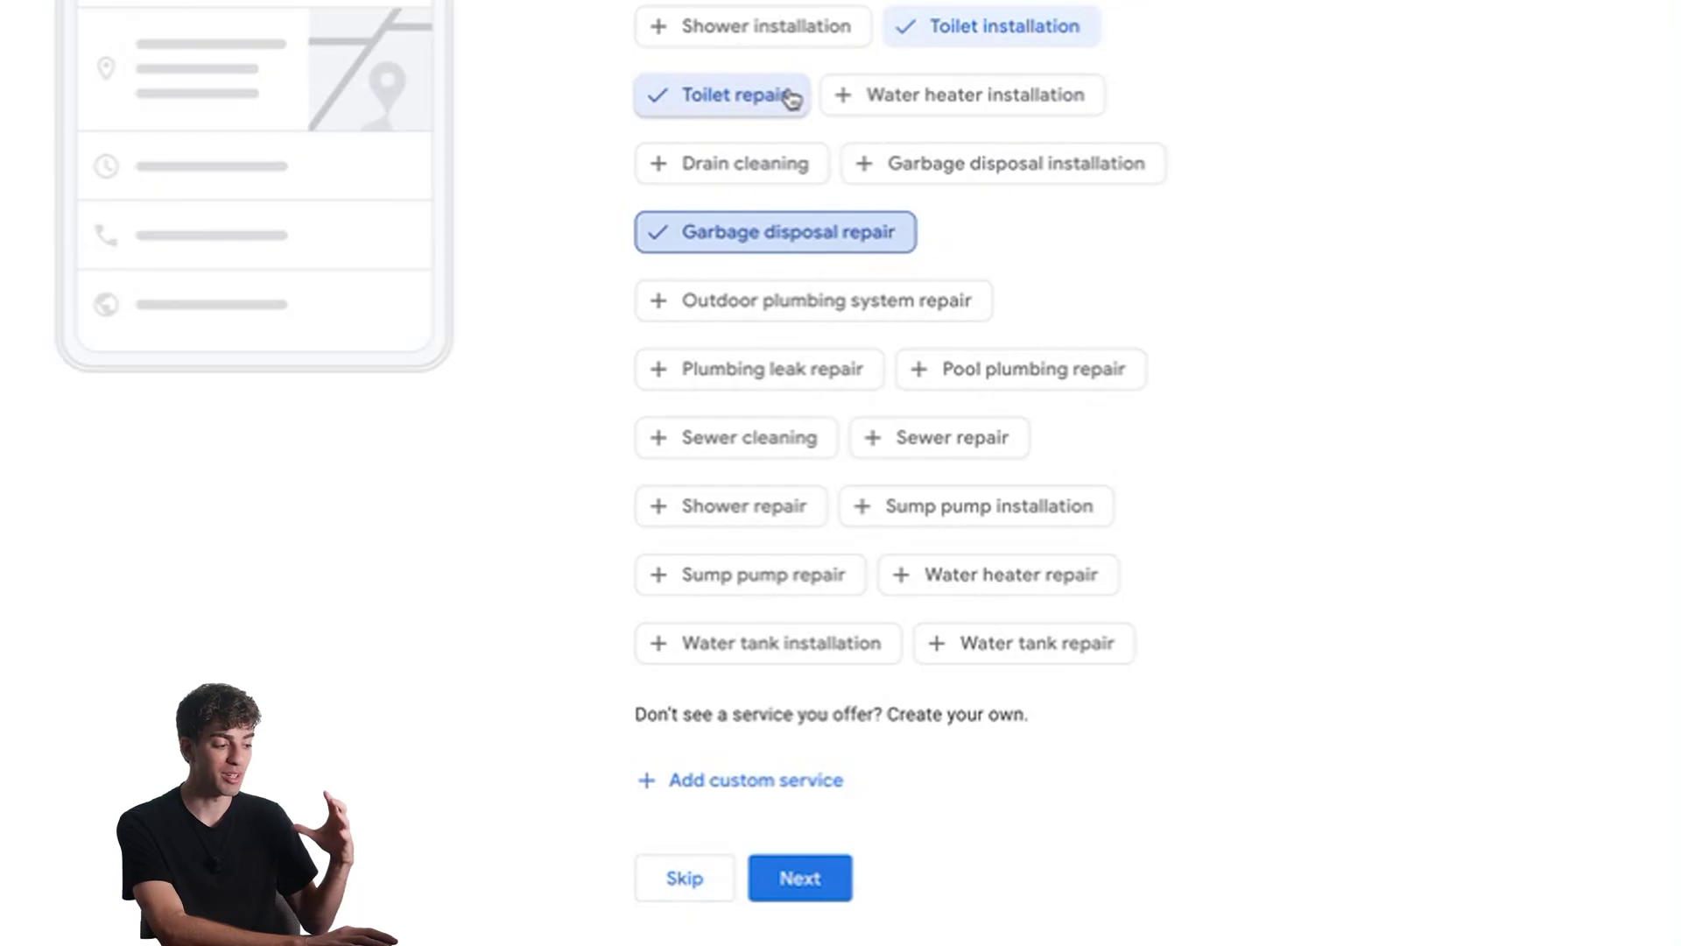
pyautogui.click(801, 880)
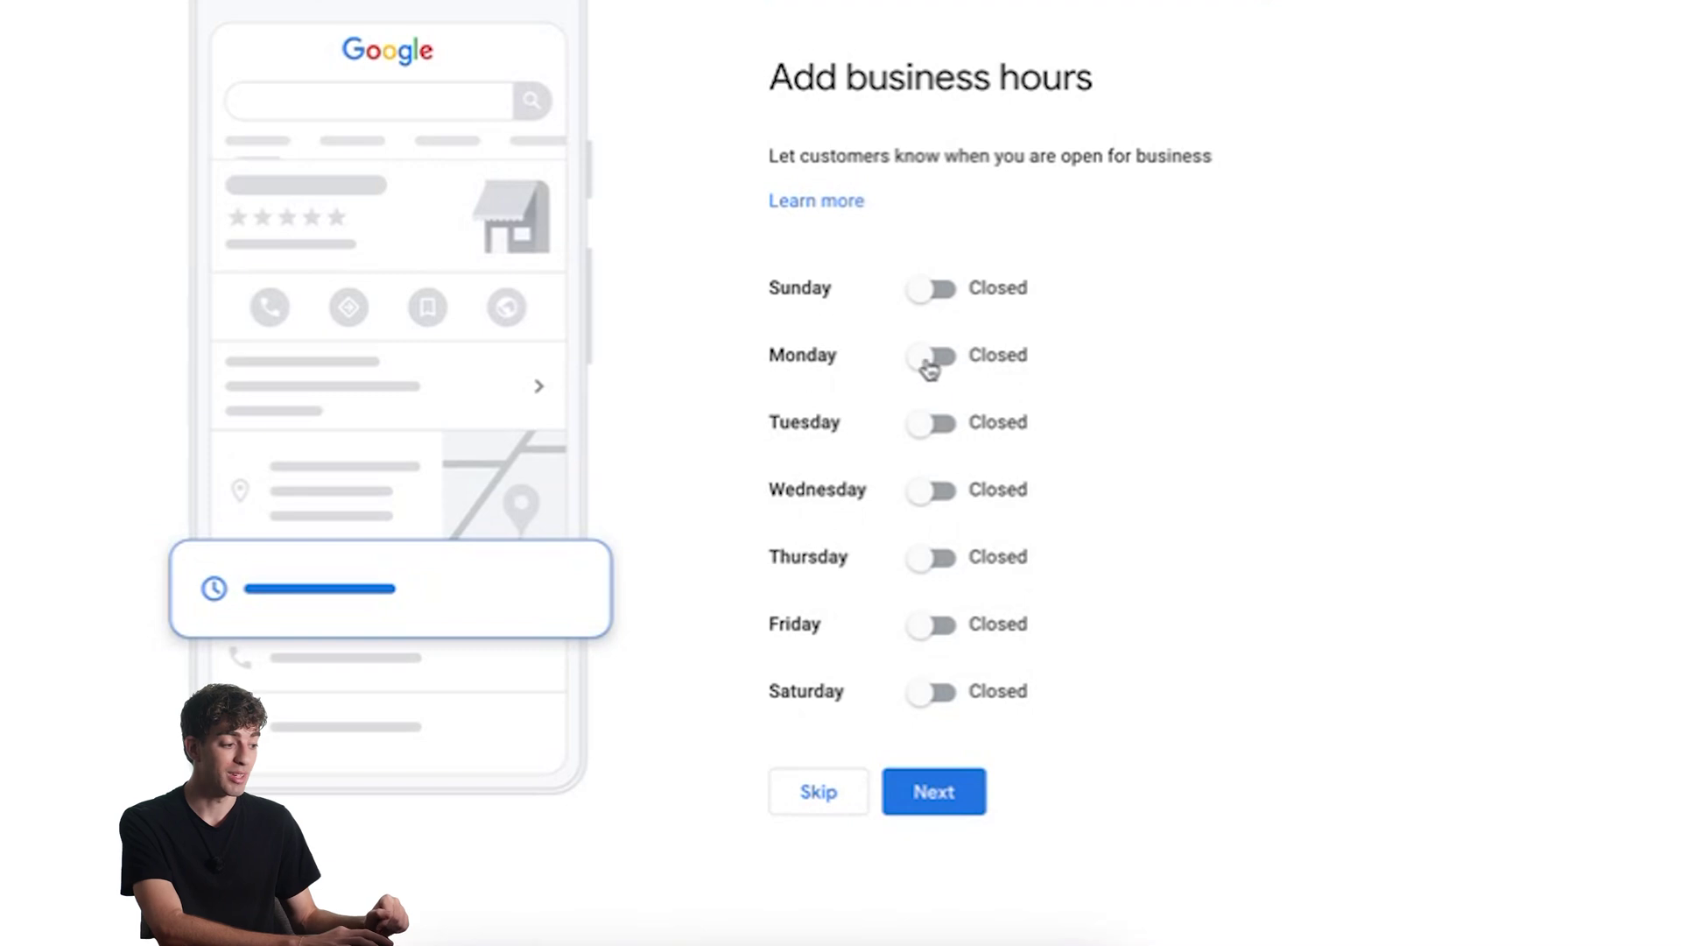
# Set Monday and Tuesday to open 24 hours and save the business hours.
pyautogui.click(931, 359)
pyautogui.click(835, 400)
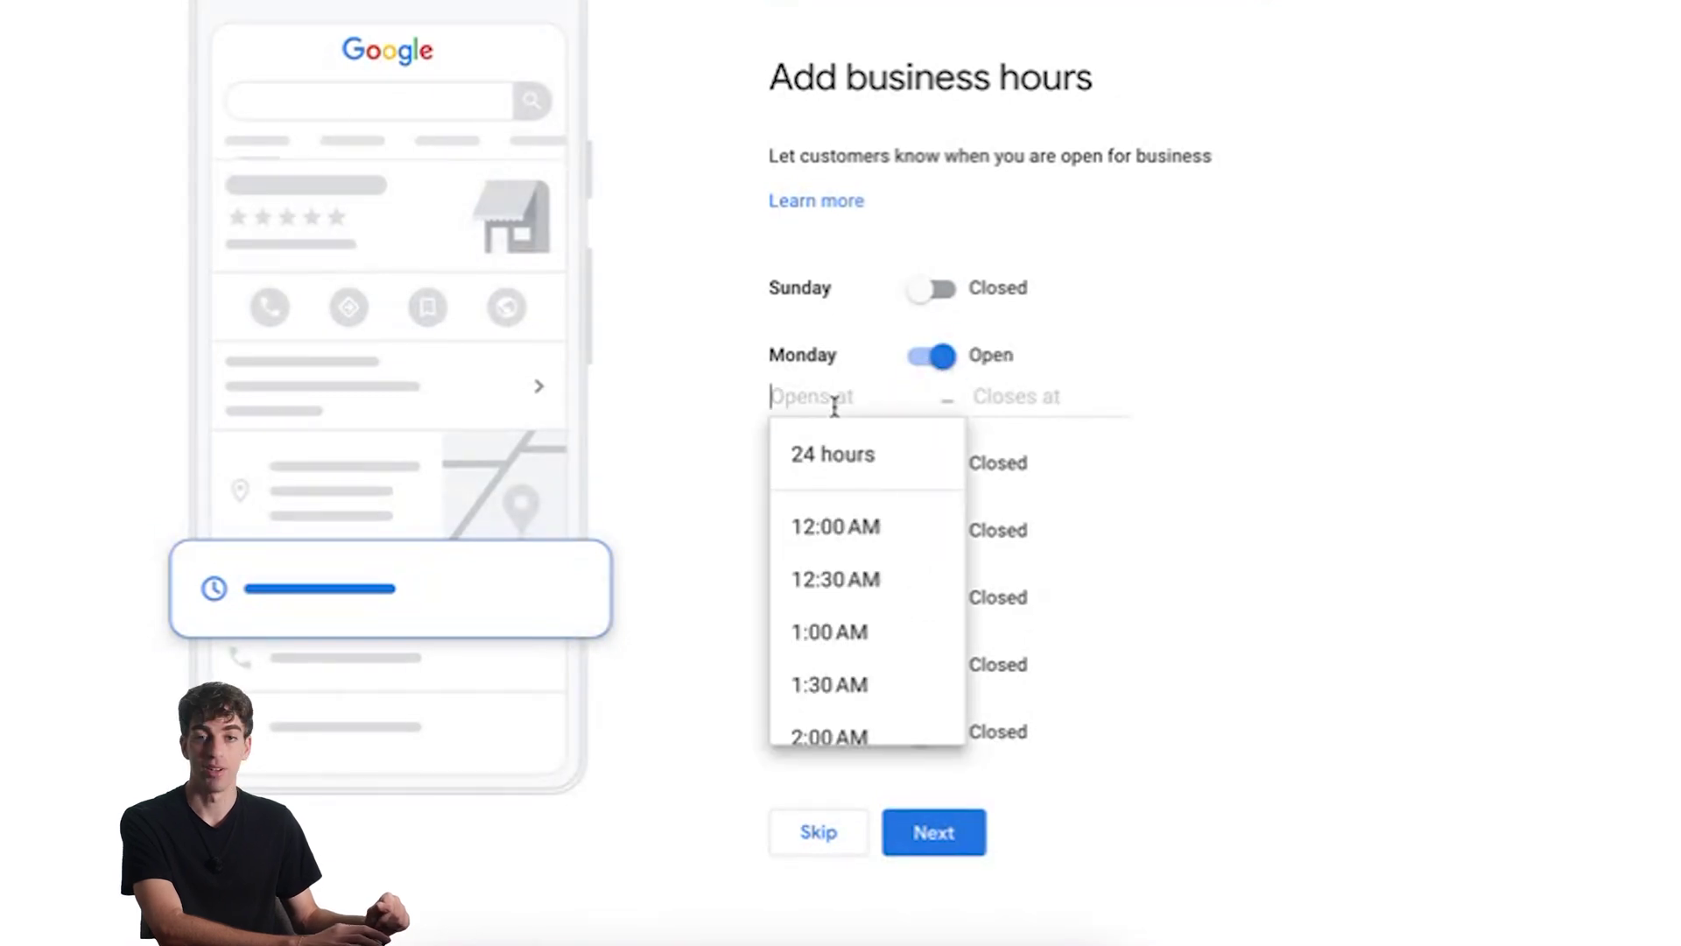
pyautogui.click(833, 453)
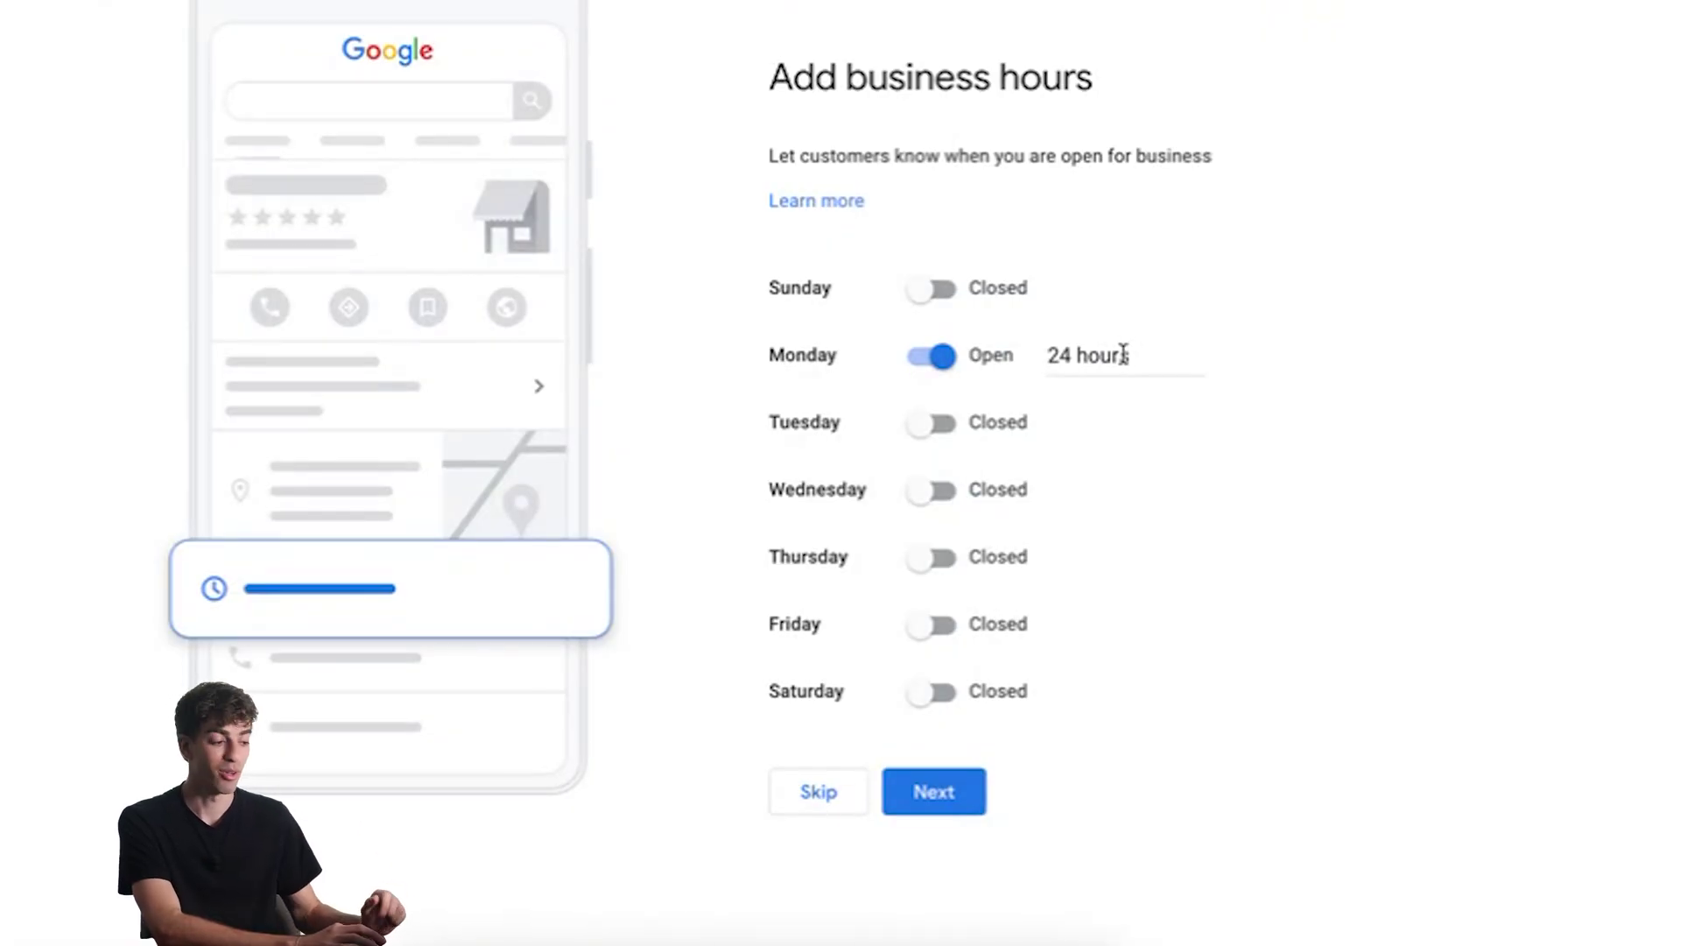
pyautogui.click(931, 437)
pyautogui.click(816, 466)
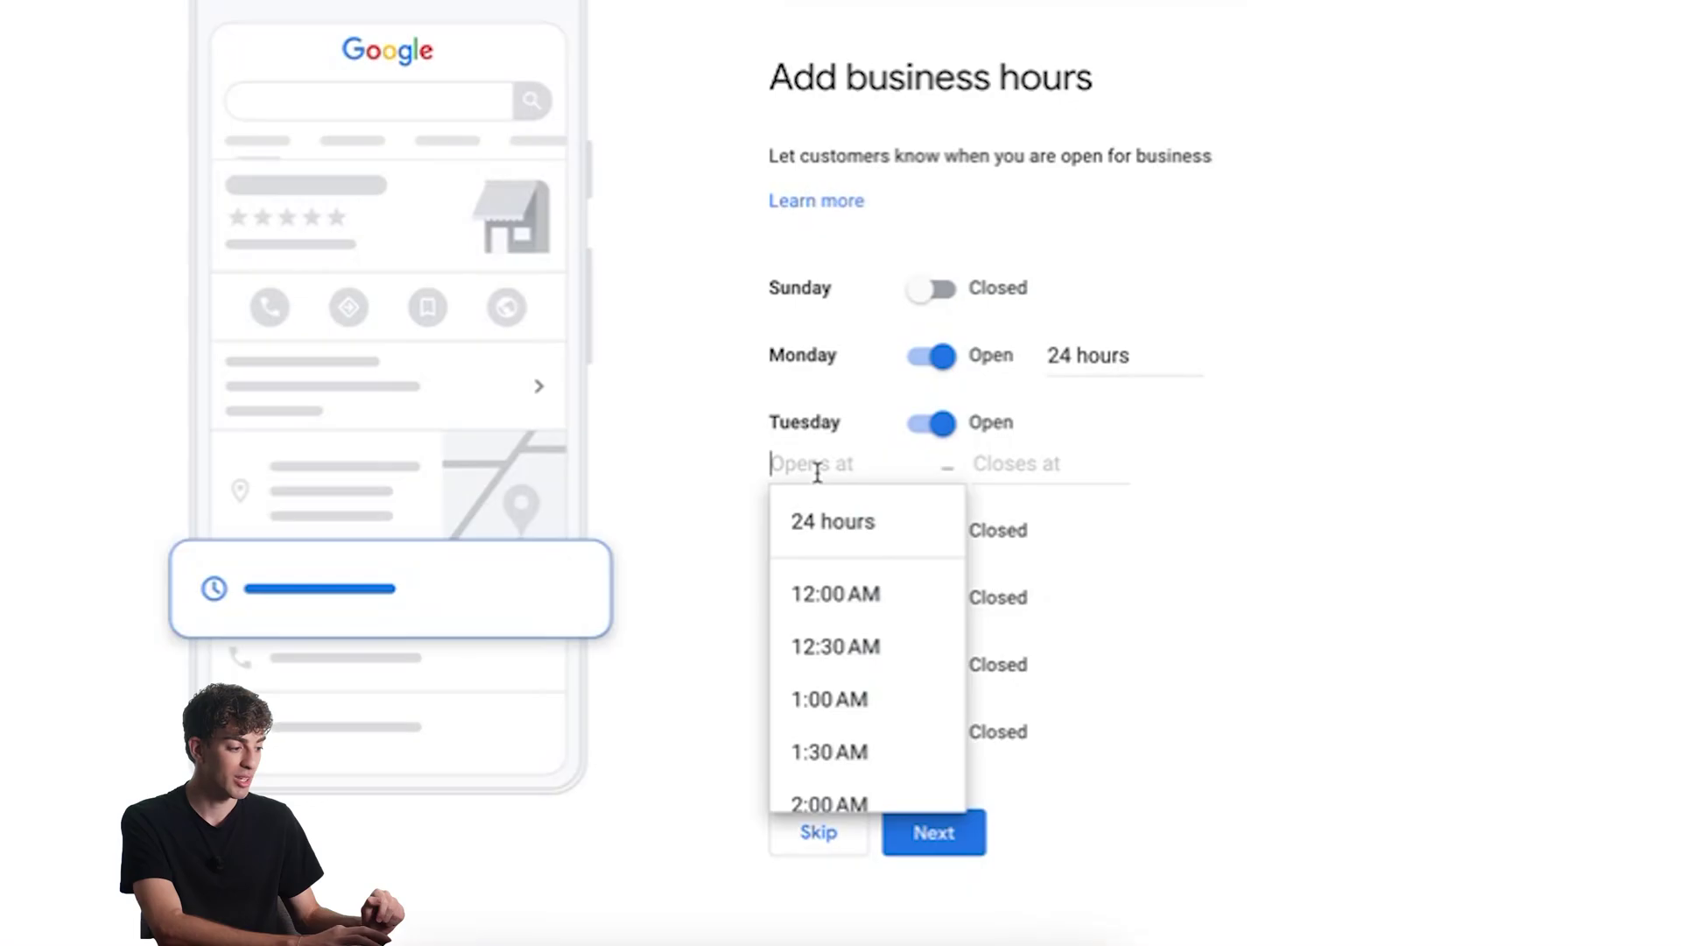
pyautogui.click(840, 525)
pyautogui.click(910, 499)
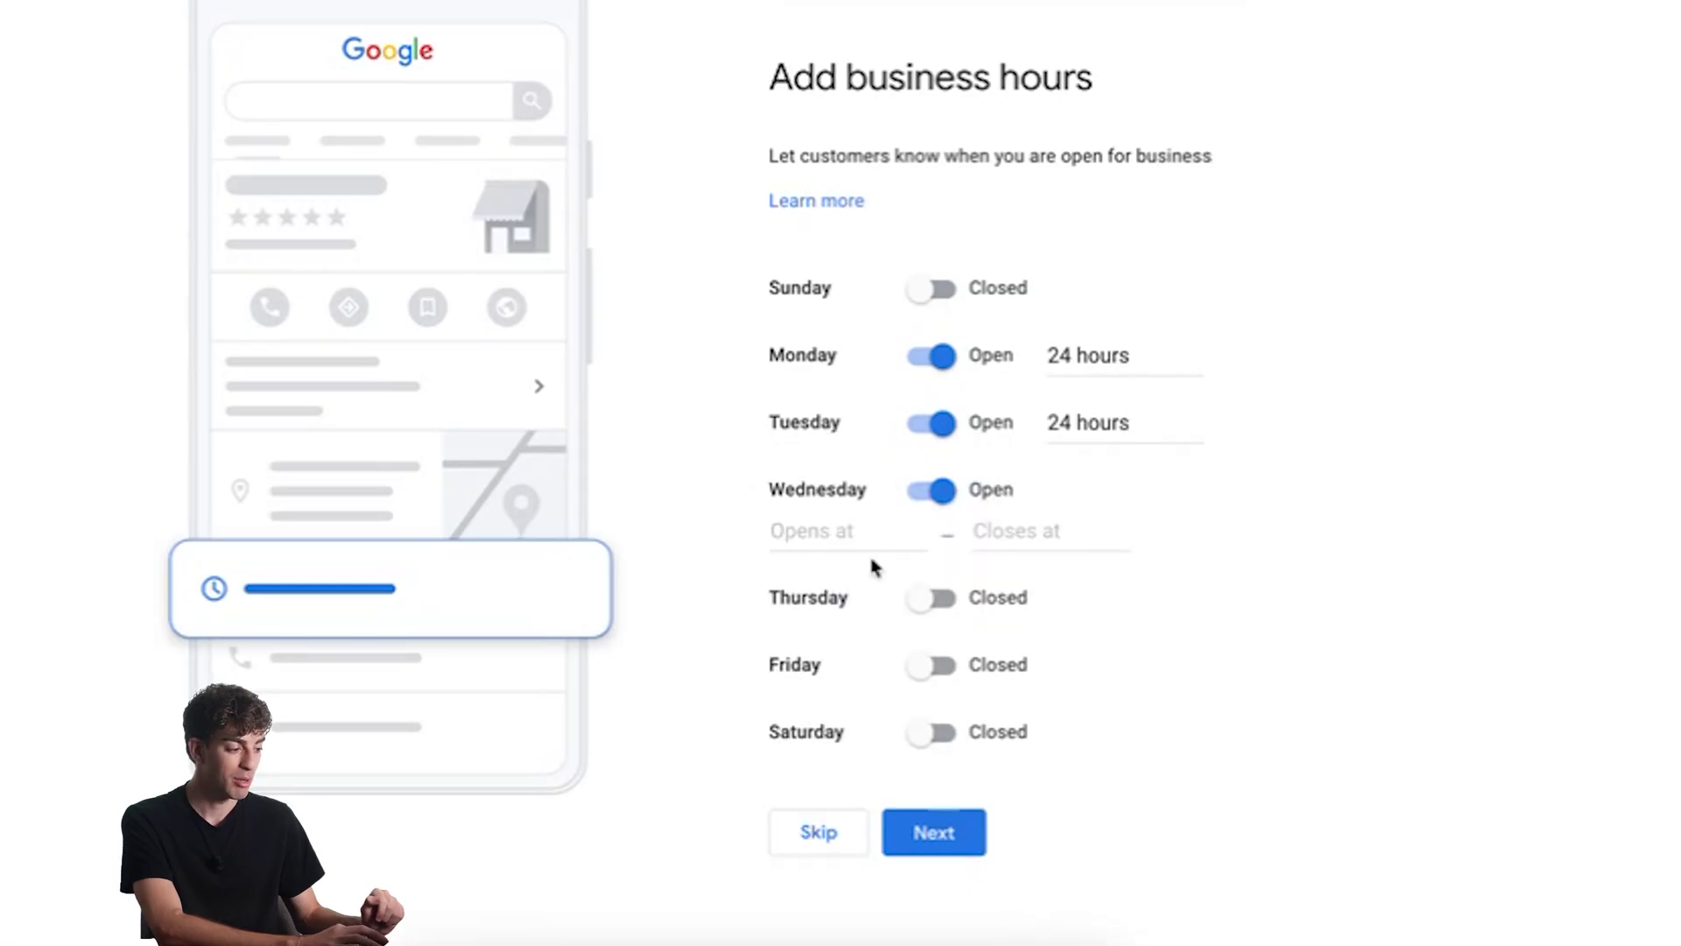
pyautogui.click(814, 536)
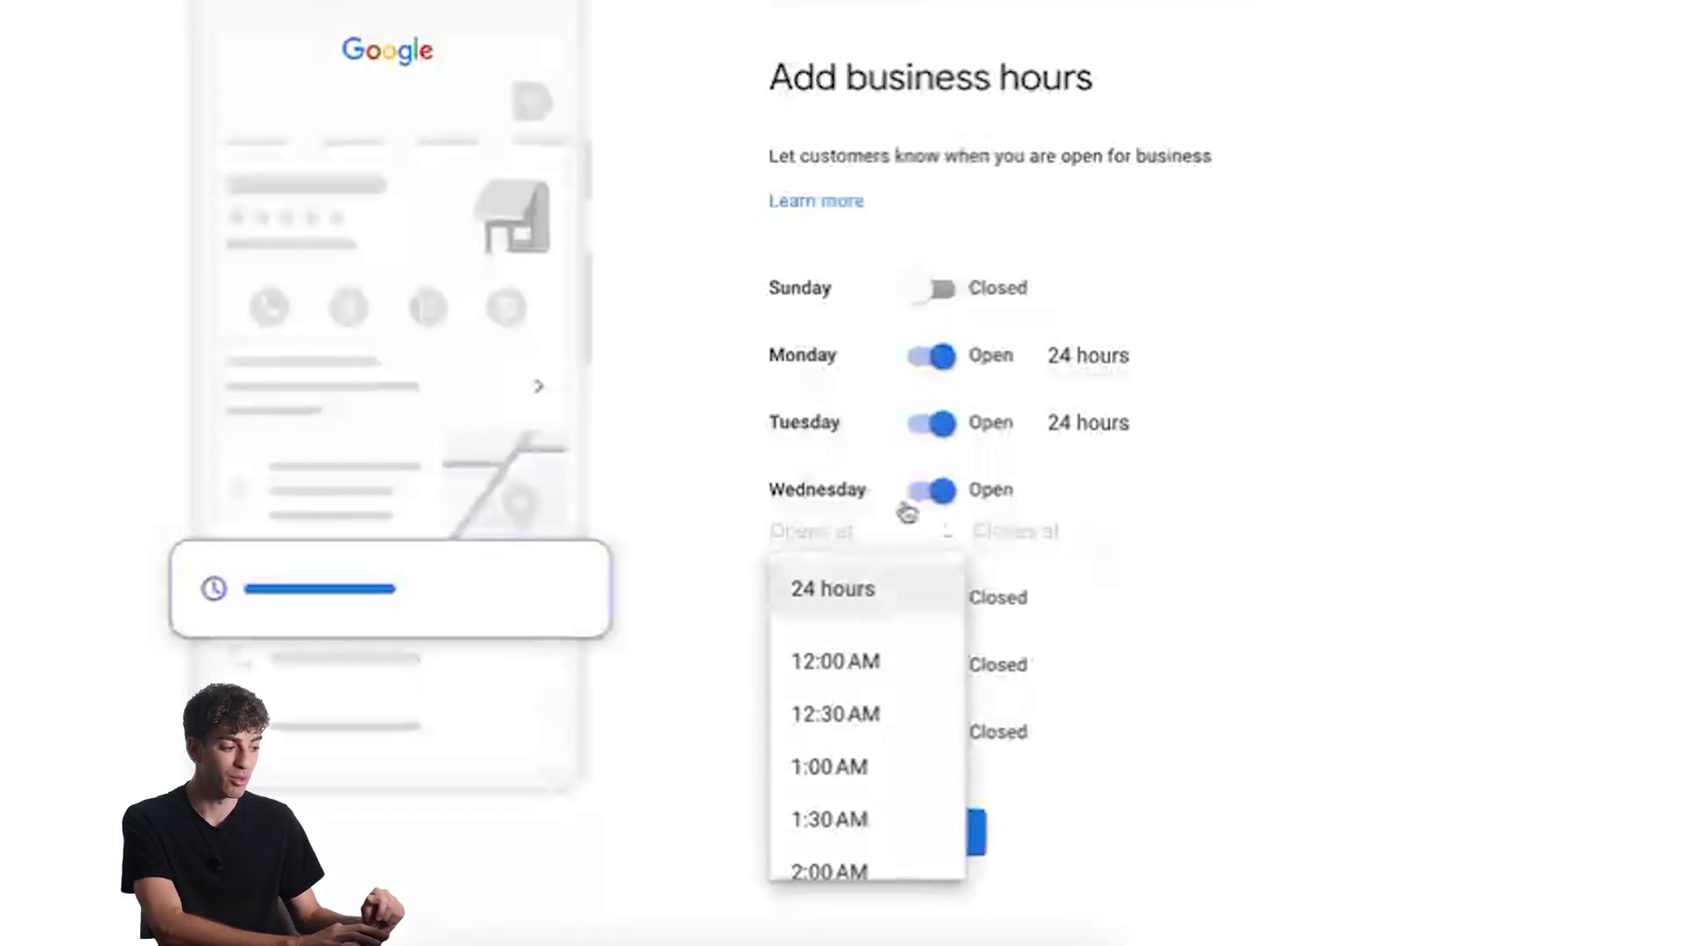
pyautogui.click(1142, 528)
pyautogui.click(926, 830)
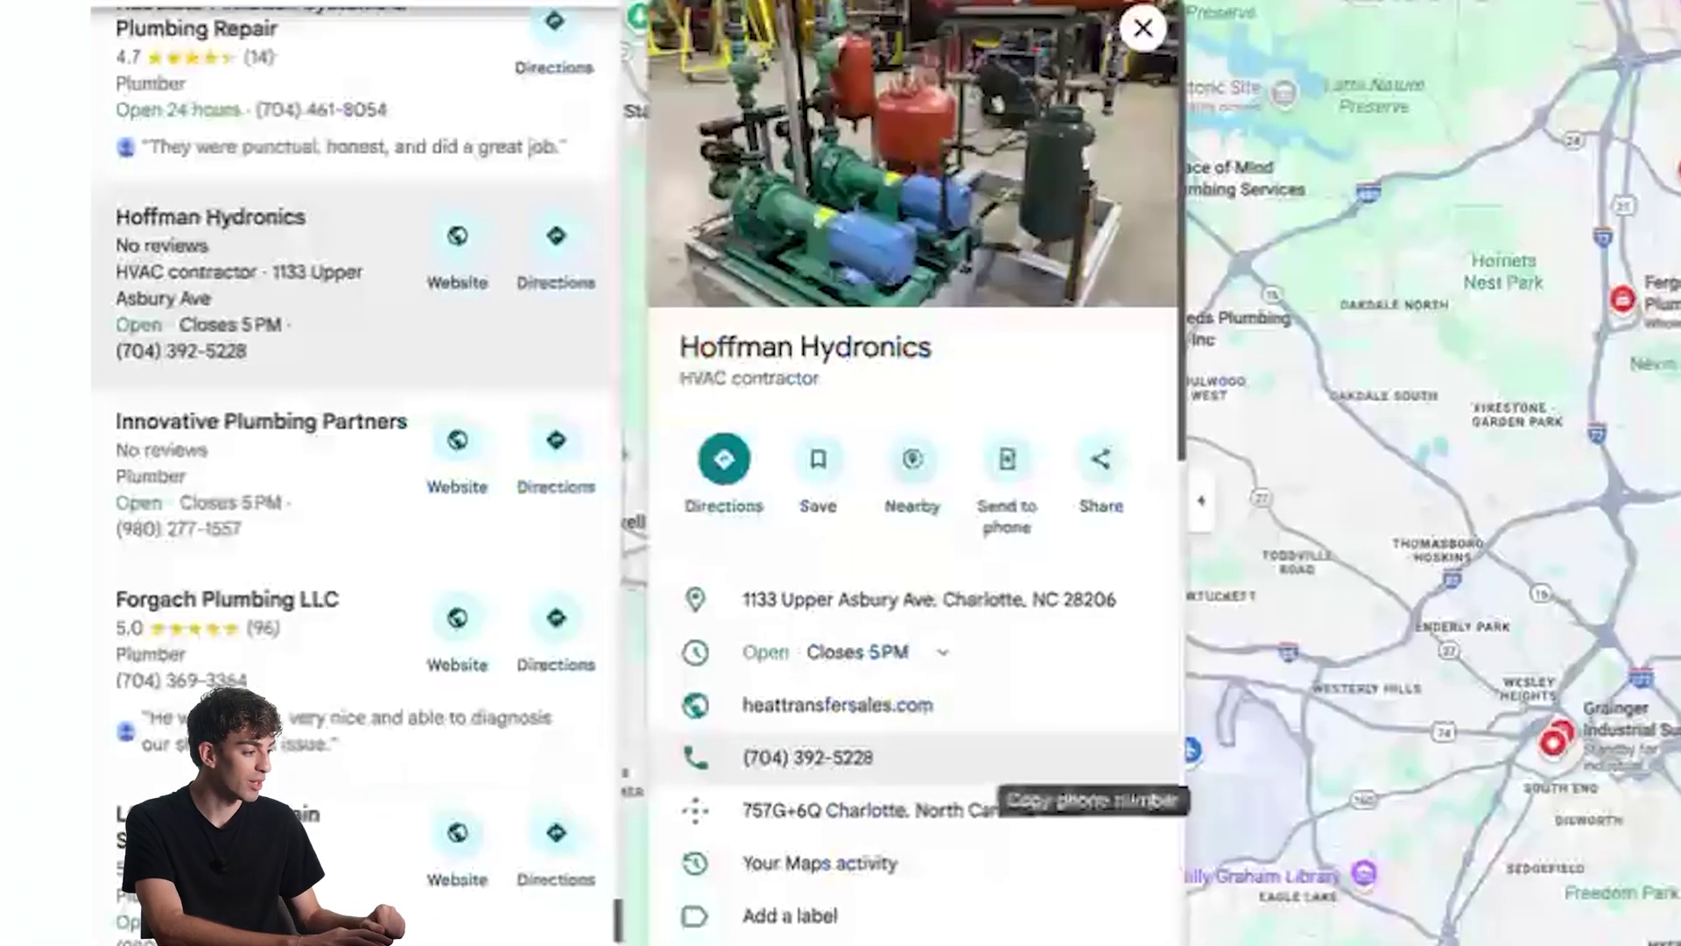
# Scroll past the award-winning Charlotte plumber description to continue to the Add photos of your work page.
pyautogui.scroll(-10, 454, 156)
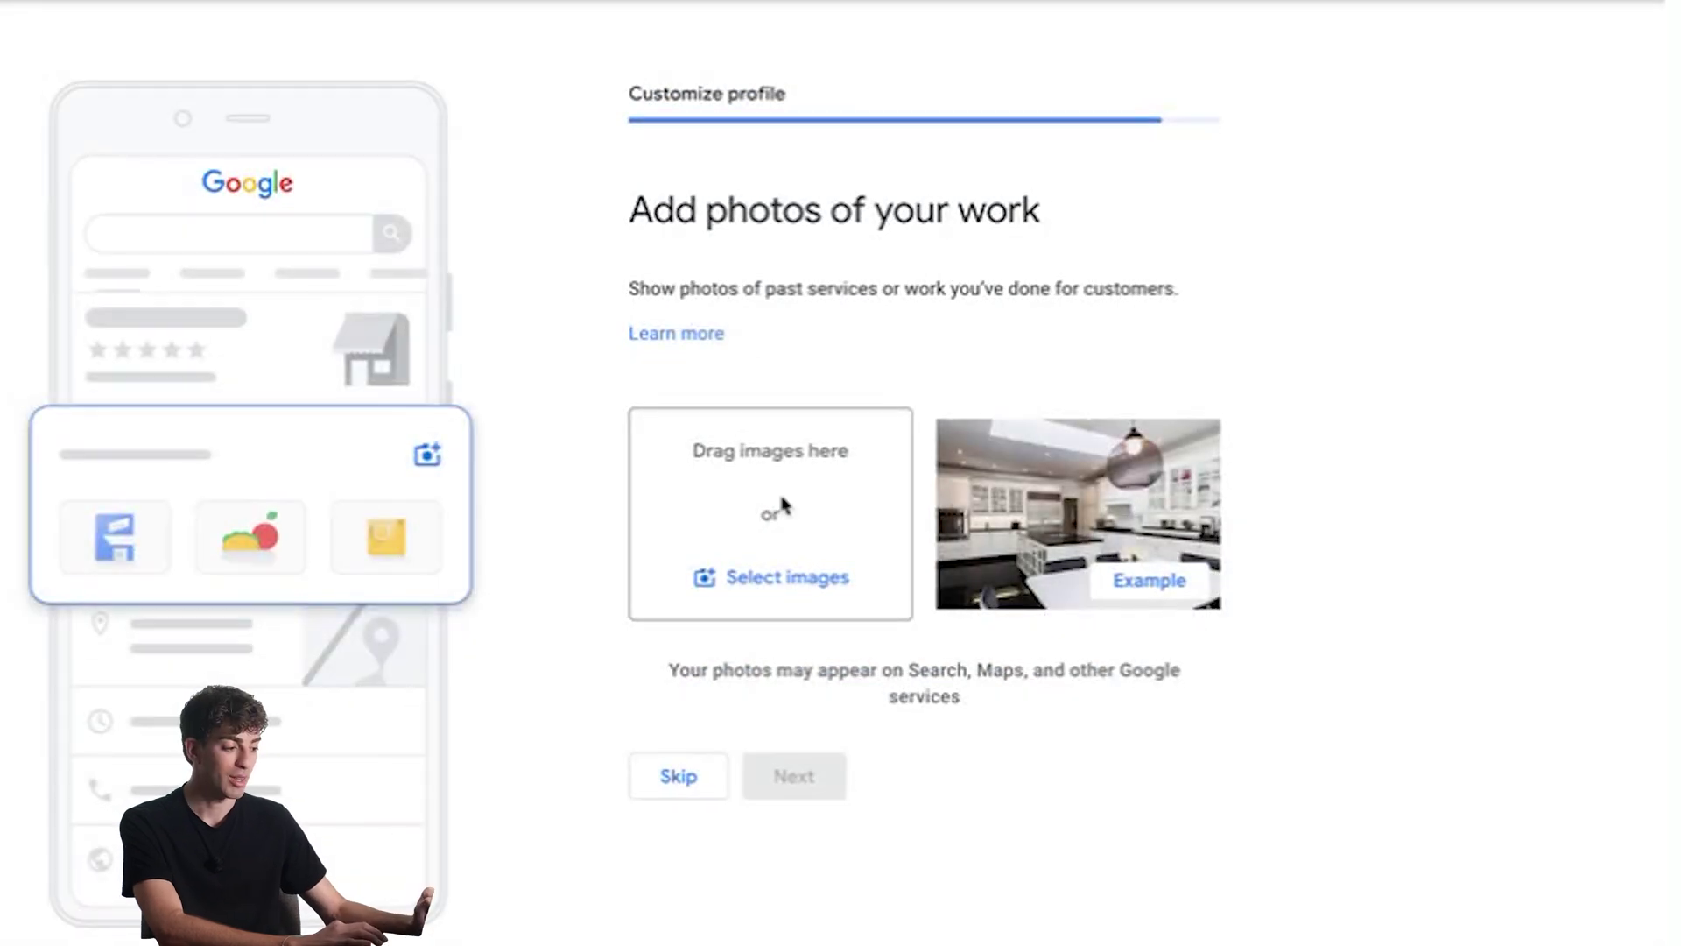
# Skip the work photos to reach the 'Your edits will be visible once you're verified' screen.
pyautogui.click(677, 777)
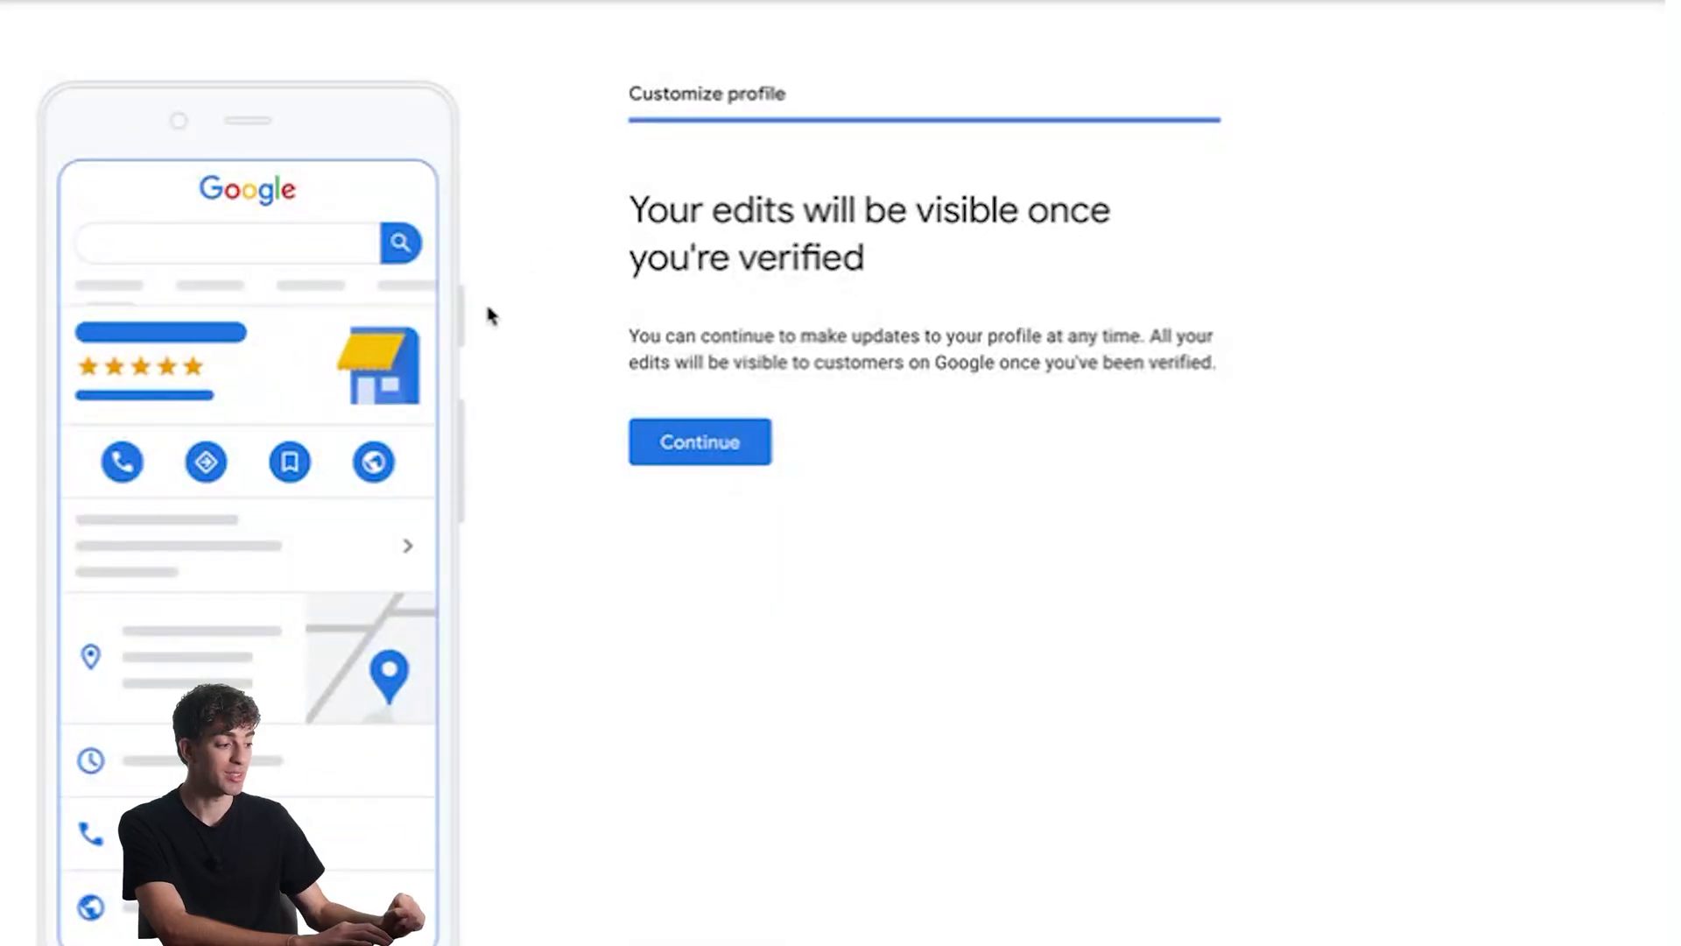
pyautogui.click(714, 464)
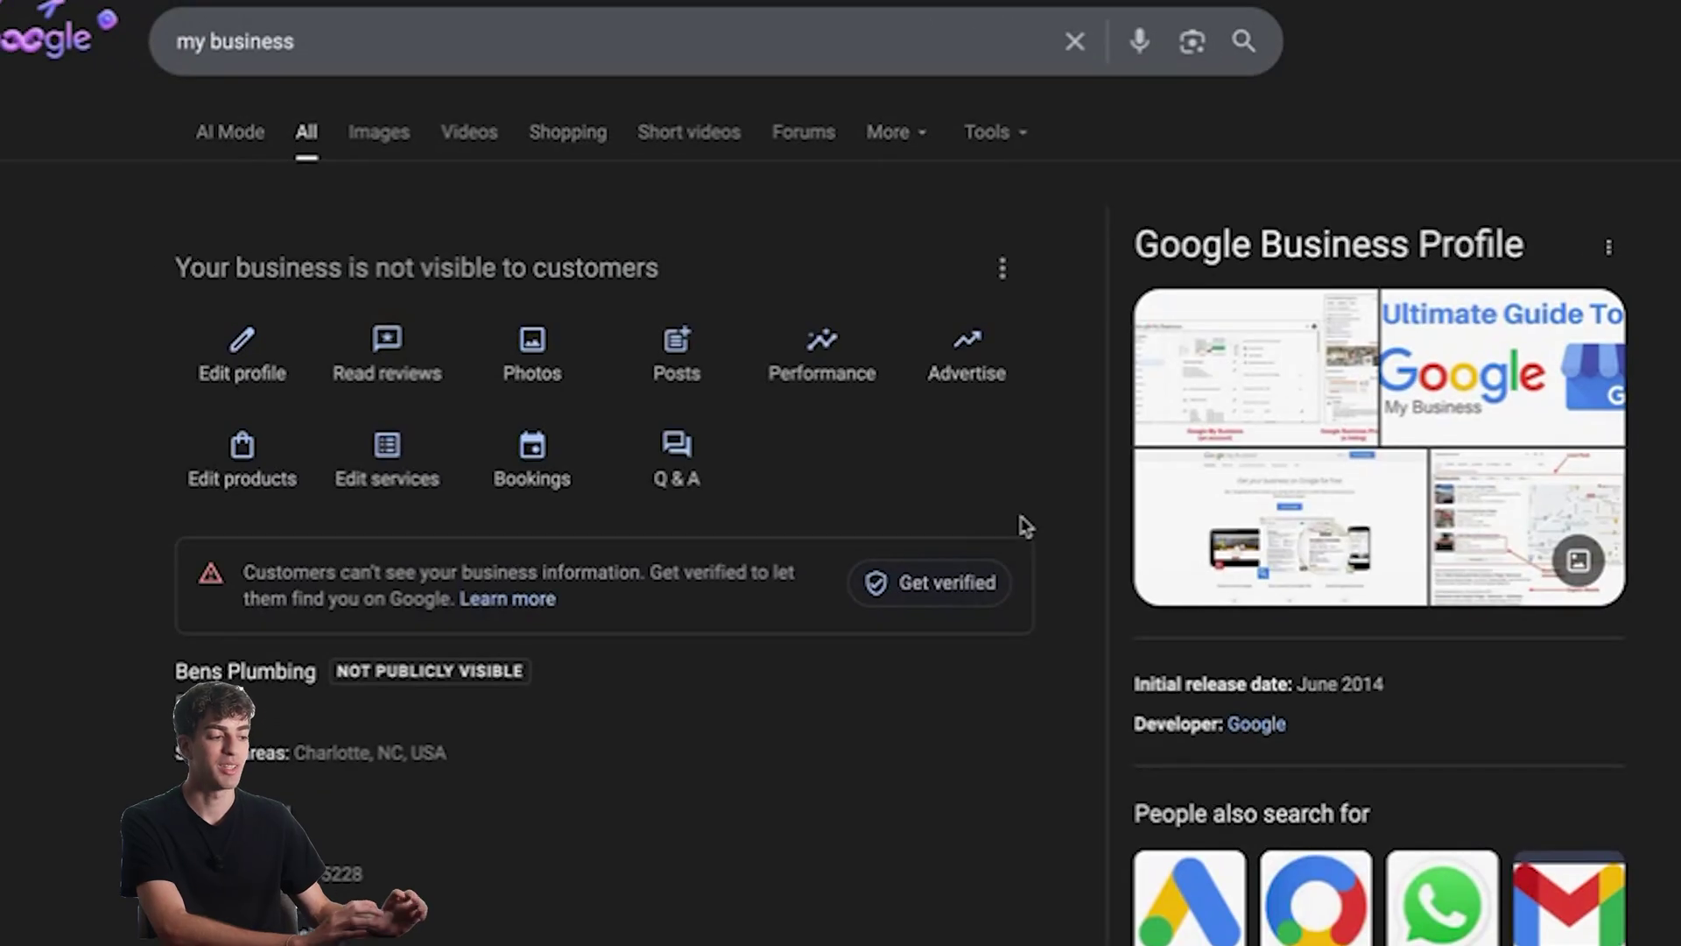